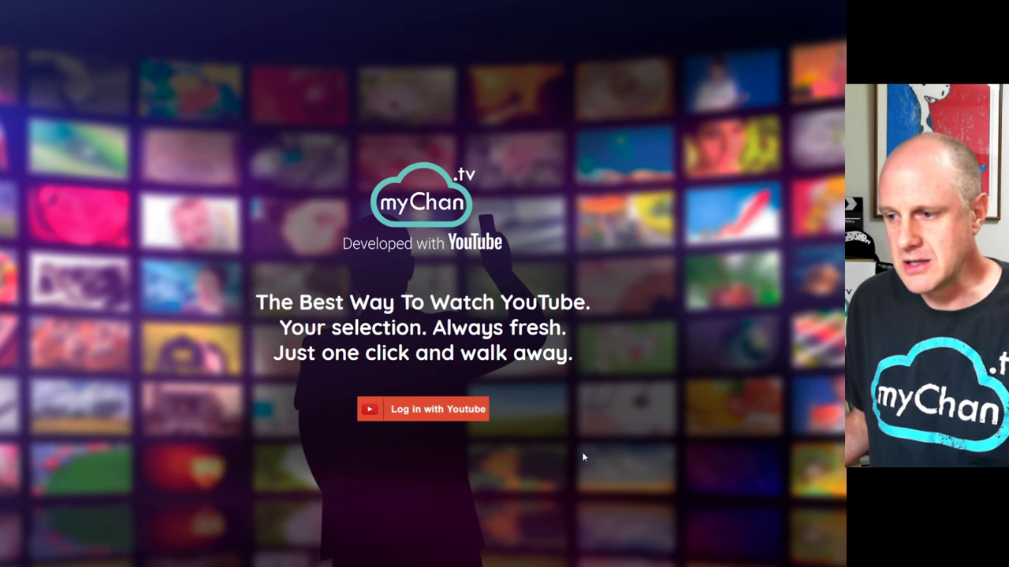
Log in to myChan.tv with YouTube using the TokyoNoHiko brand account, allow access and dismiss the getting-started message.
scroll(603, 449, "down", 7)
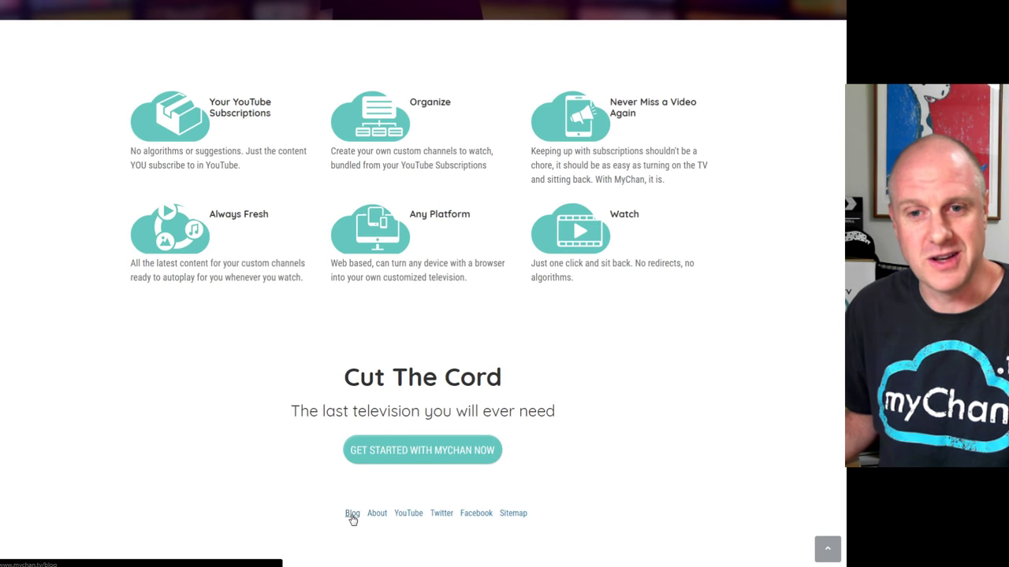
scroll(408, 483, "up", 5)
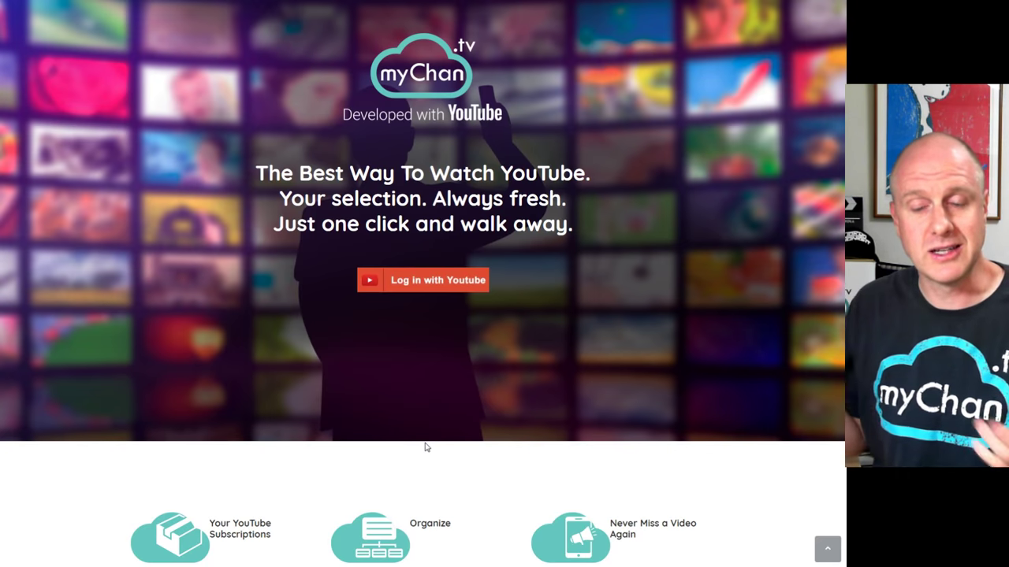
left_click(424, 281)
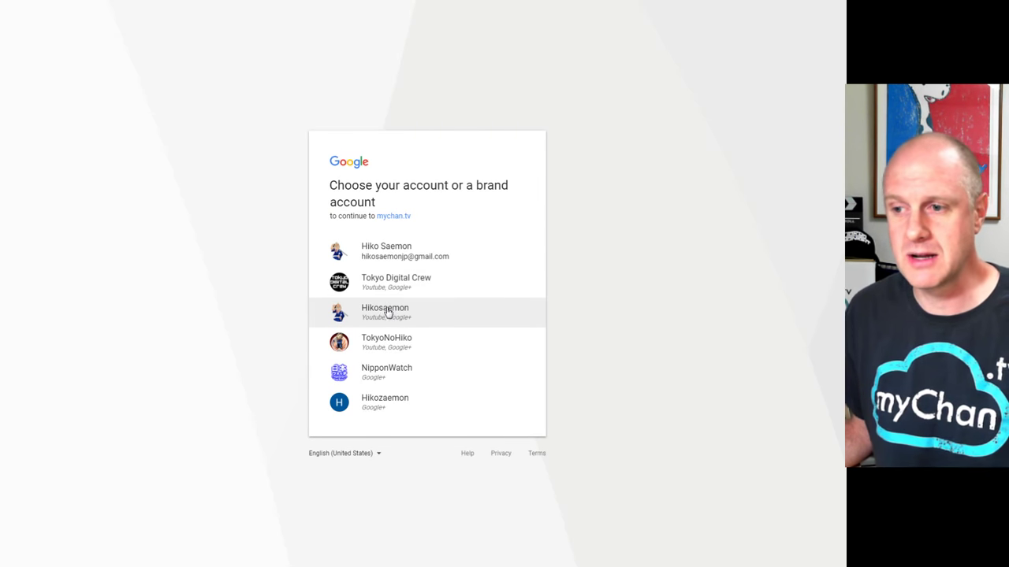
left_click(389, 349)
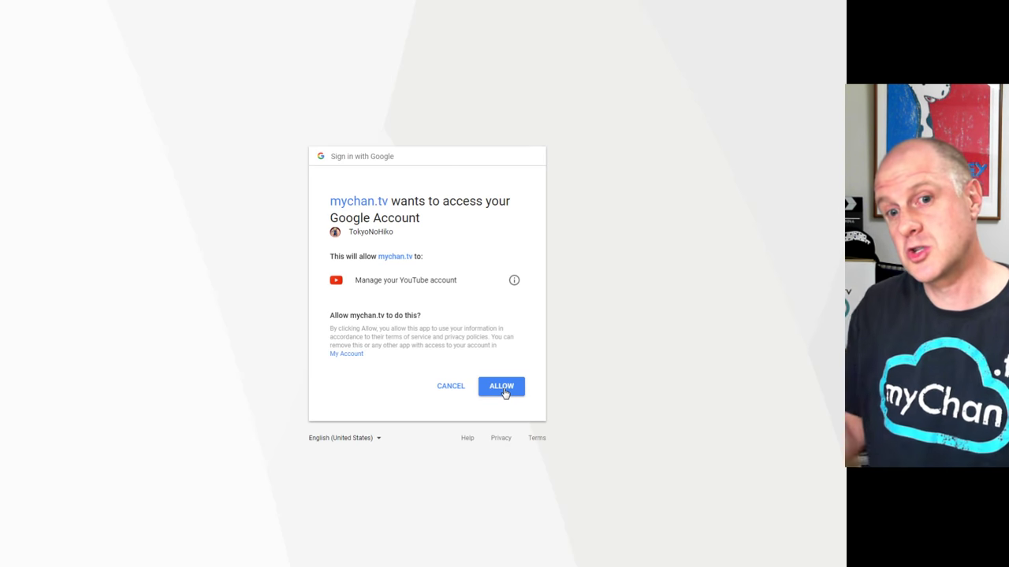
left_click(501, 392)
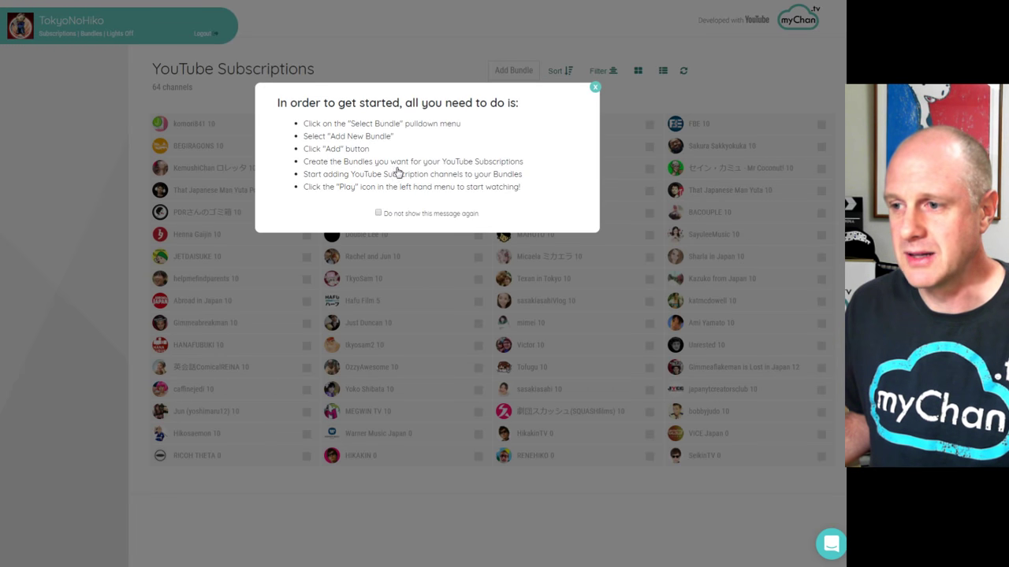
left_click(595, 87)
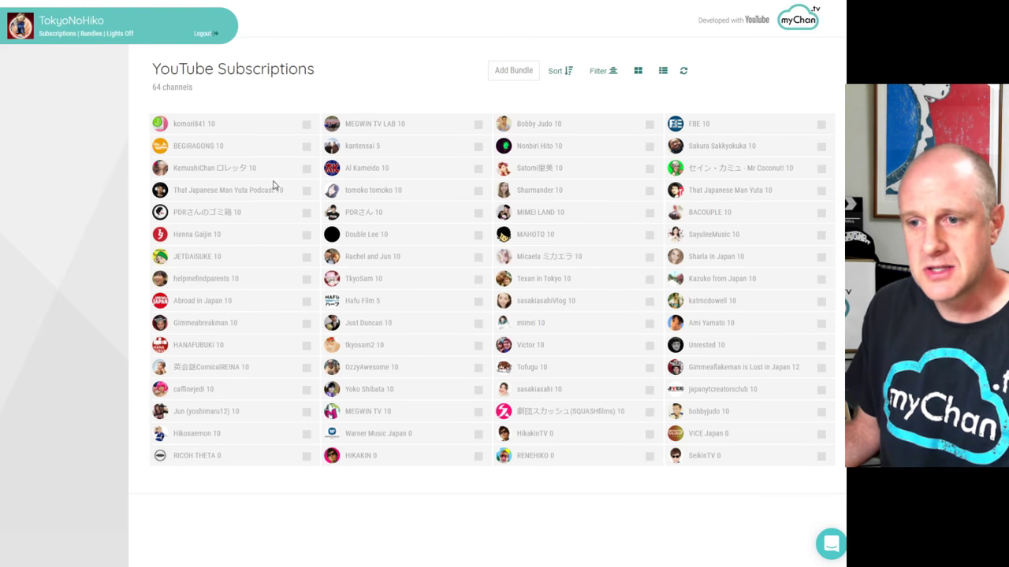
Select the subscribed channels Sharmander, MIMEI LAND, Satomi里美, Yoko Shibata, tomoko tomoko and caffinejedi.
left_click(649, 190)
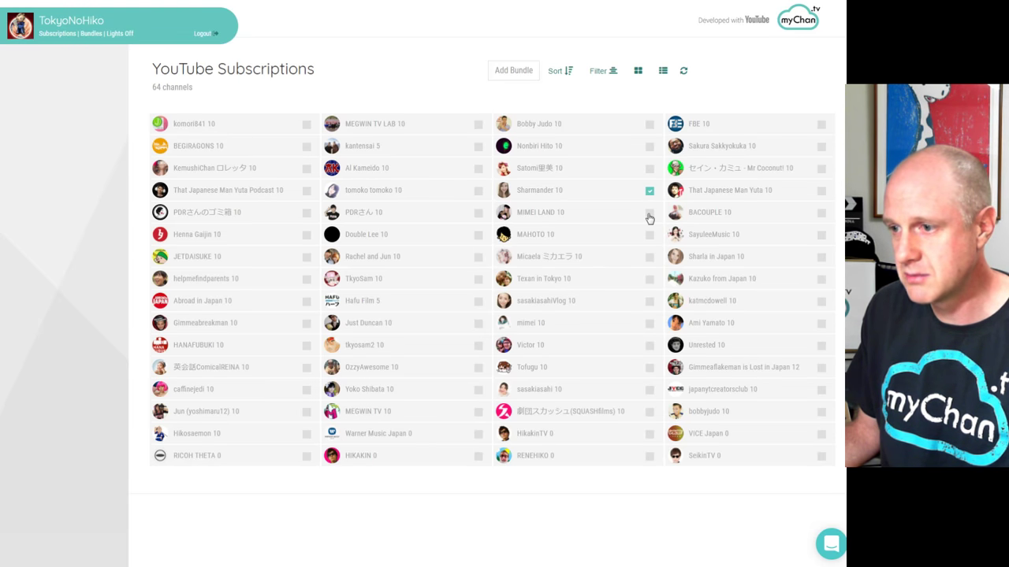
left_click(650, 213)
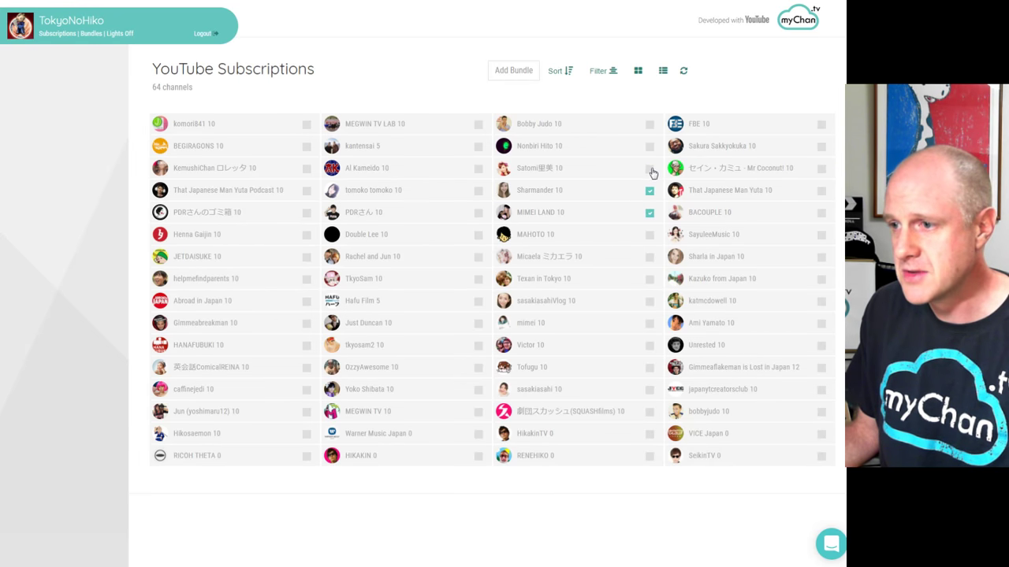
left_click(649, 170)
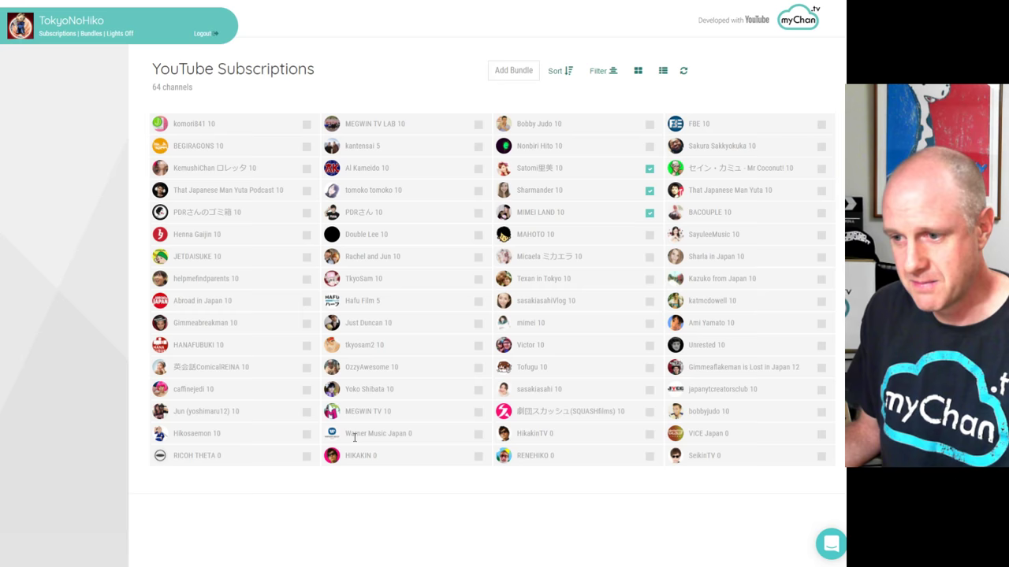
left_click(477, 389)
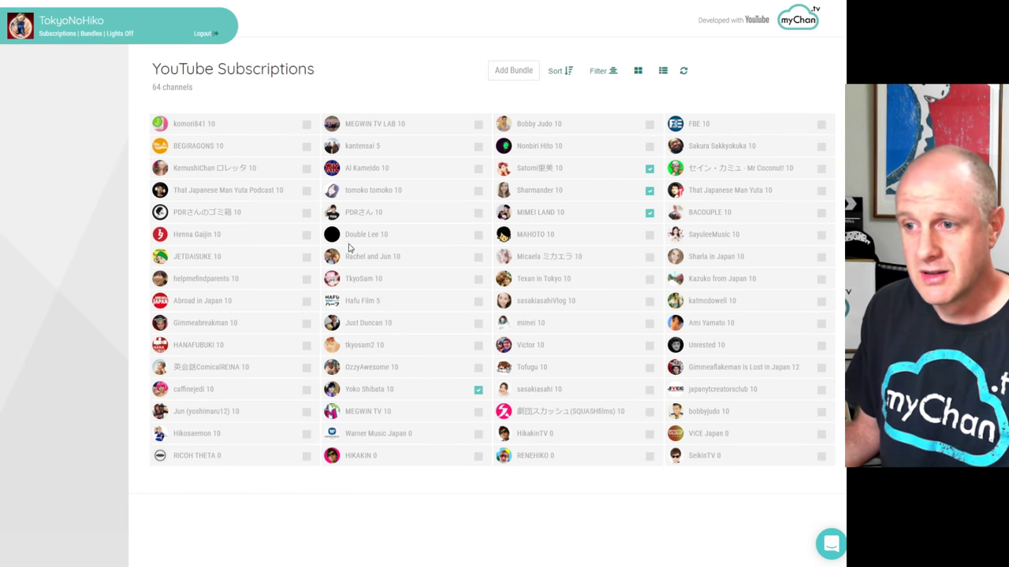
left_click(477, 192)
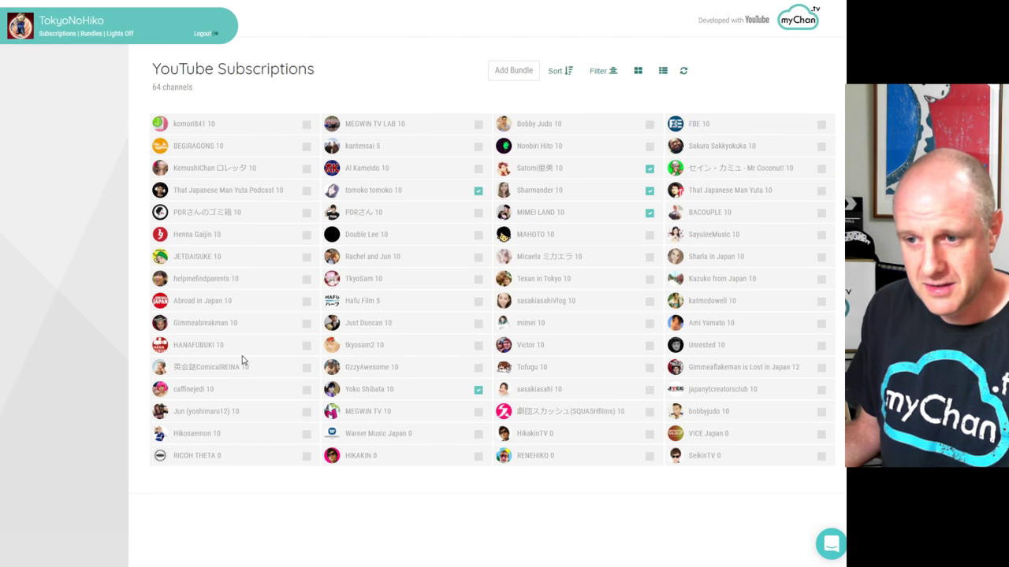
left_click(307, 390)
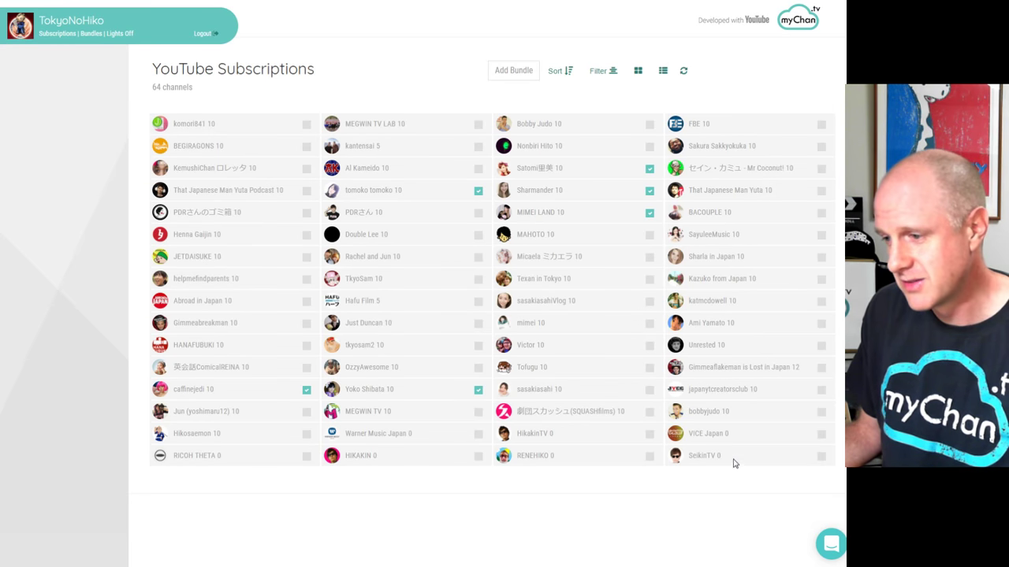
Add Ami Yamato, katmcdowell, Sharla in Japan, SayuleeMusic and BACOUPLE to the channel selection.
left_click(821, 323)
left_click(821, 302)
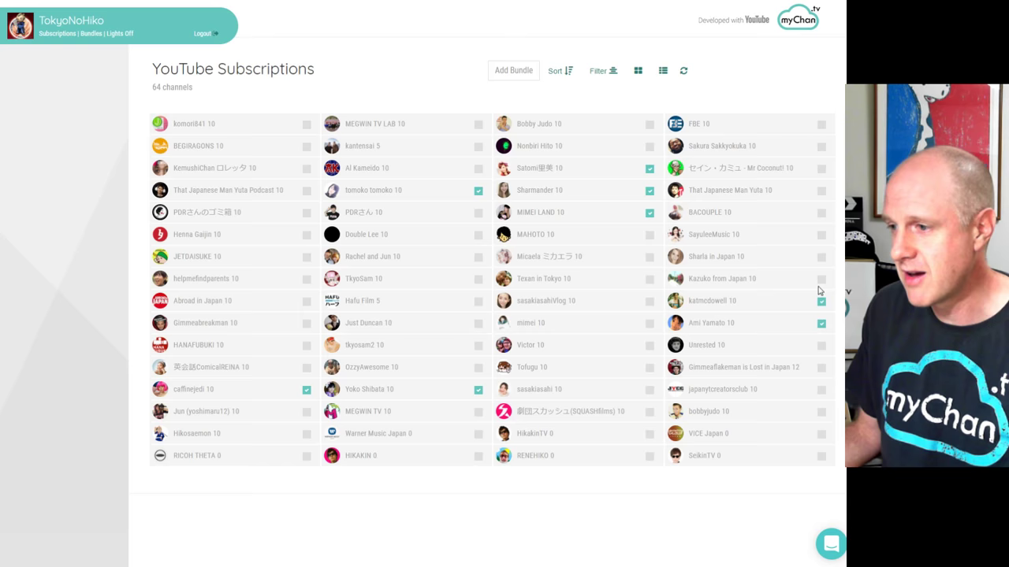
left_click(821, 258)
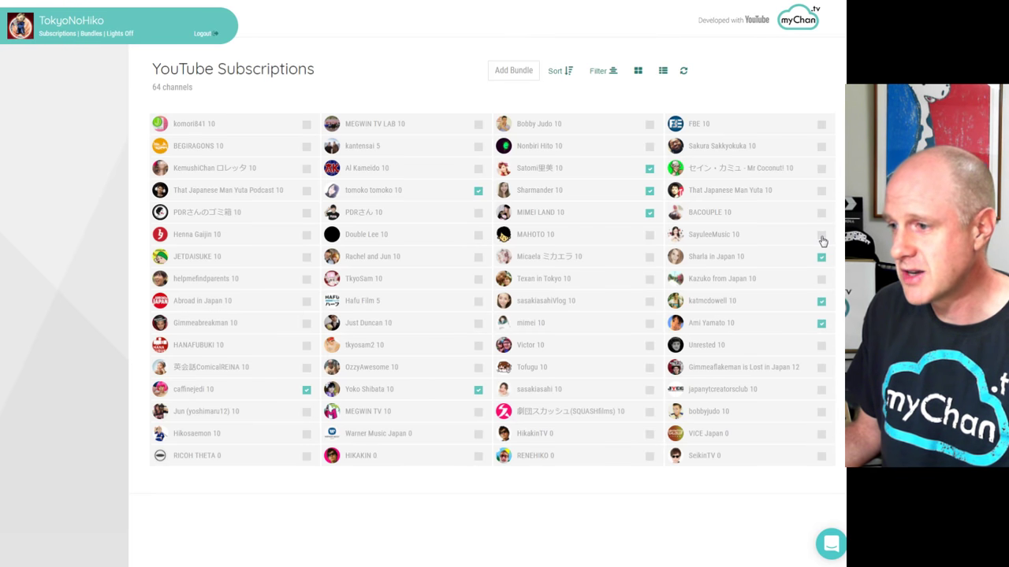
left_click(821, 236)
left_click(821, 213)
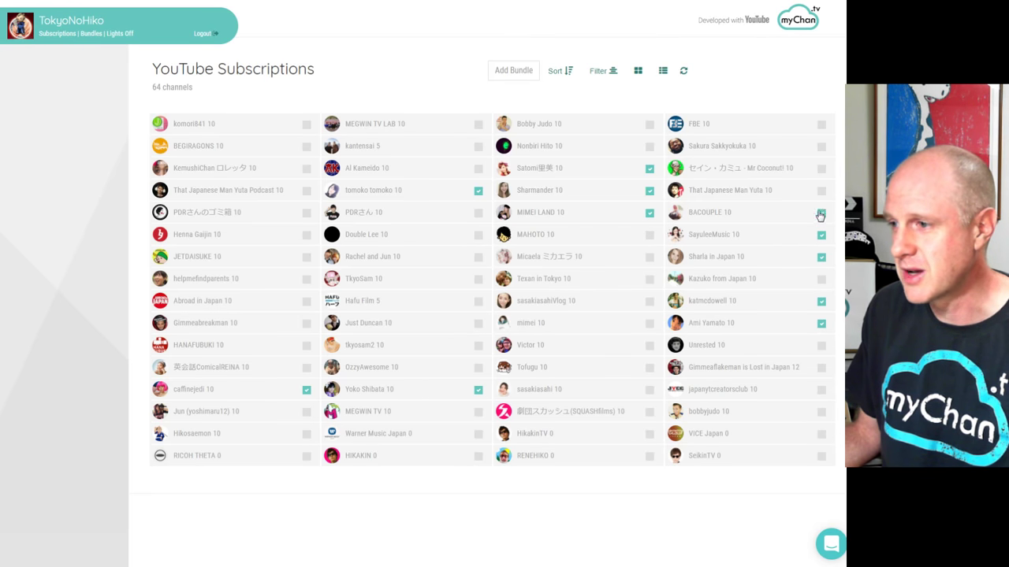
Create a bundle named Women Vloggers from the selected channels and permanently dismiss the getting-started message.
left_click(513, 72)
left_click(350, 121)
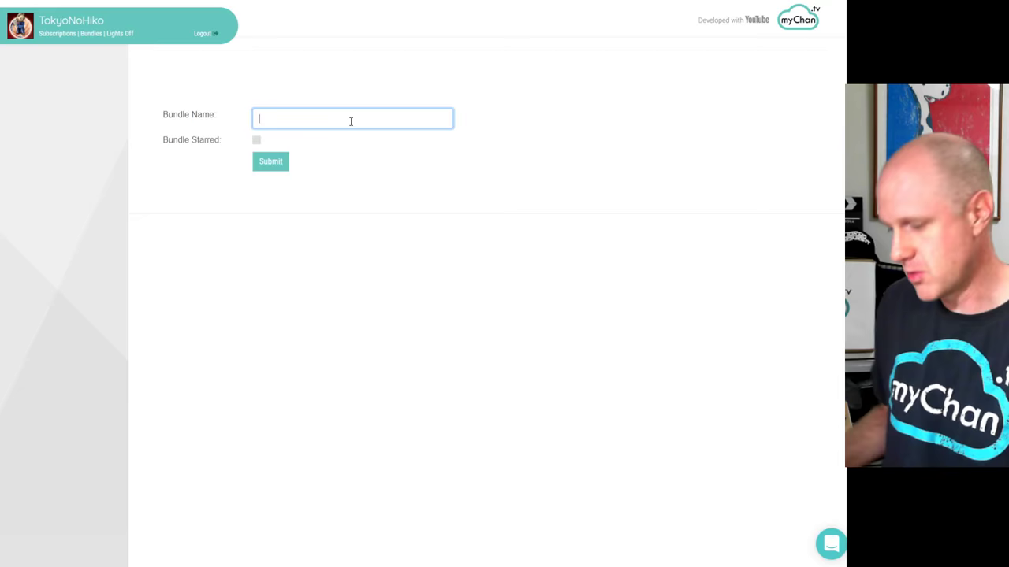
type("Women Vloggers")
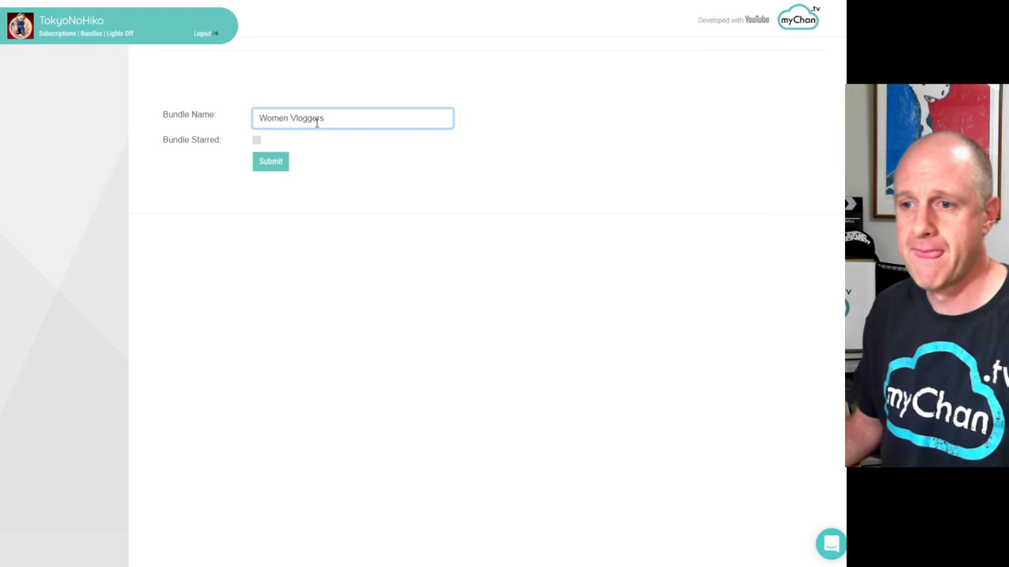
left_click(272, 164)
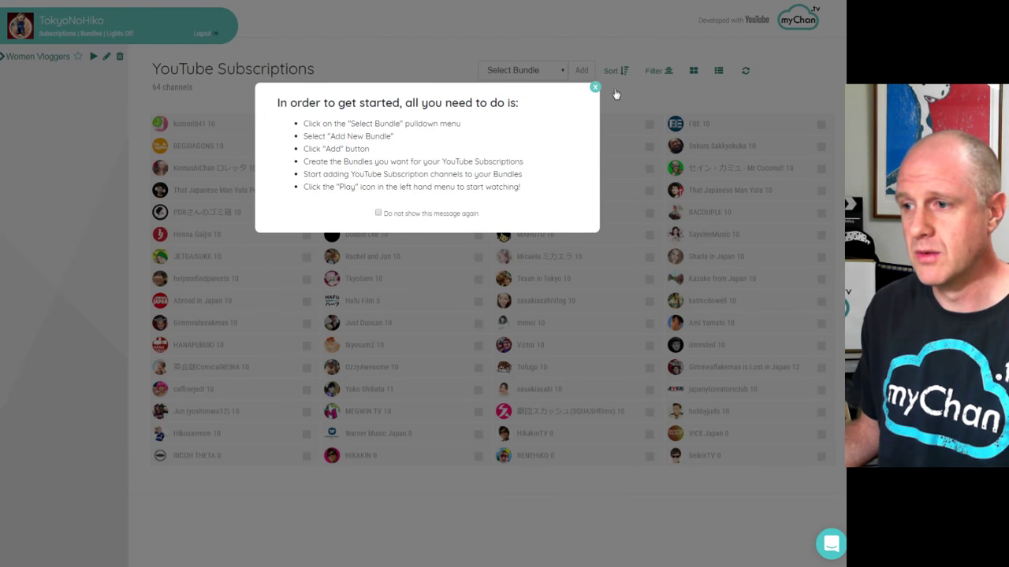
left_click(379, 212)
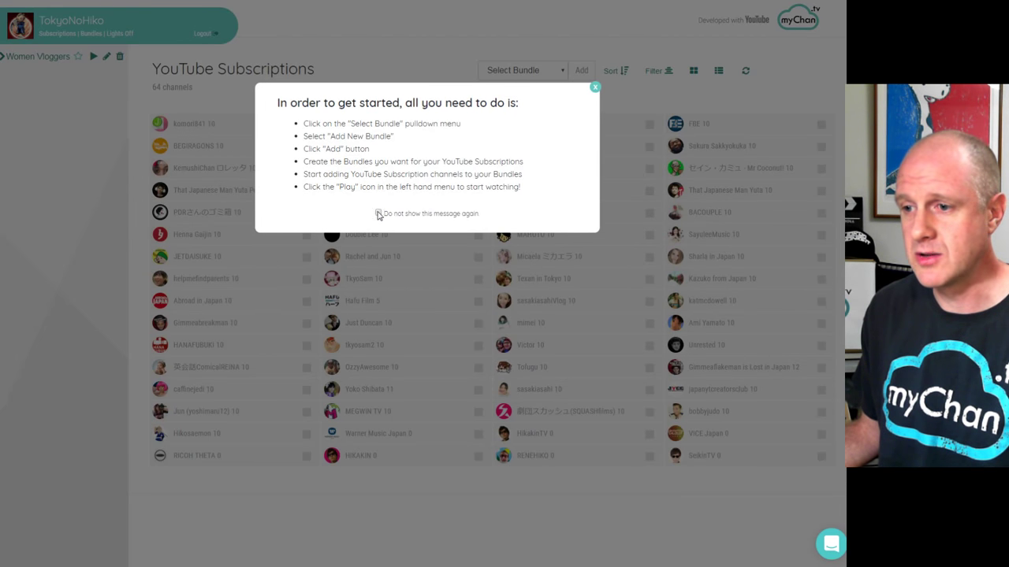
left_click(595, 87)
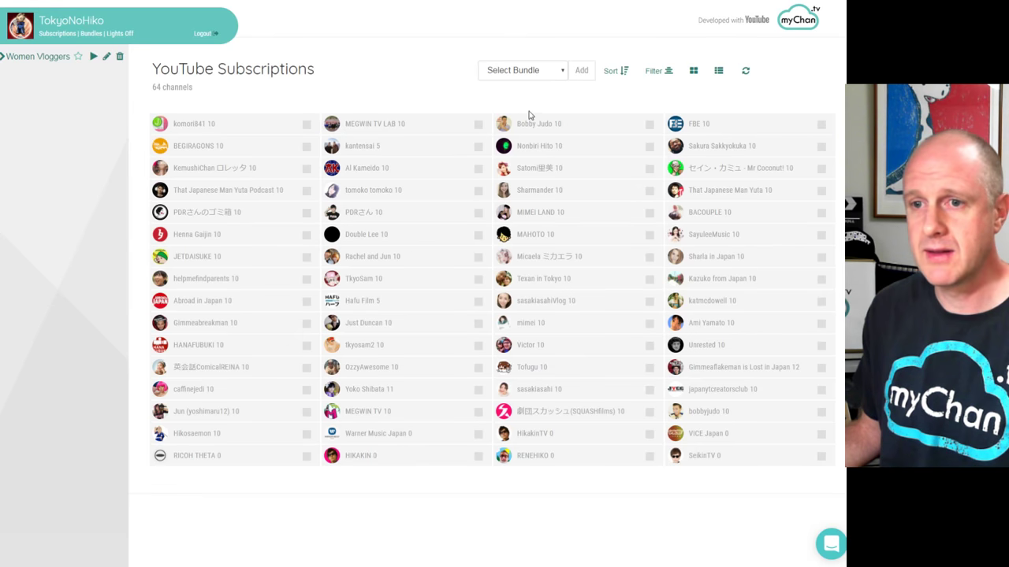
Remove Satomi里美 from the Women Vloggers bundle and rename the bundle as Lady Vloggers.
left_click(22, 63)
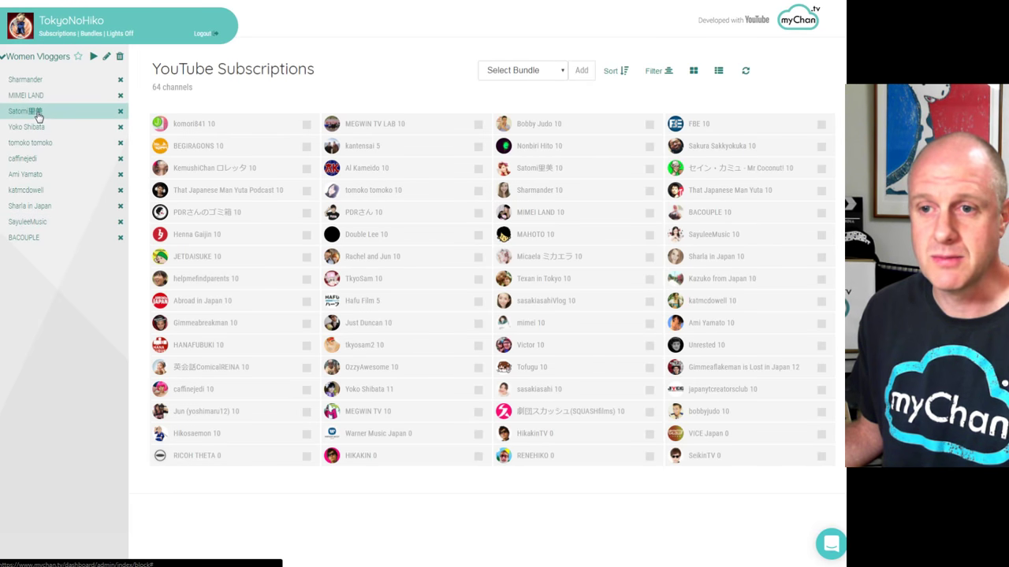
left_click(123, 115)
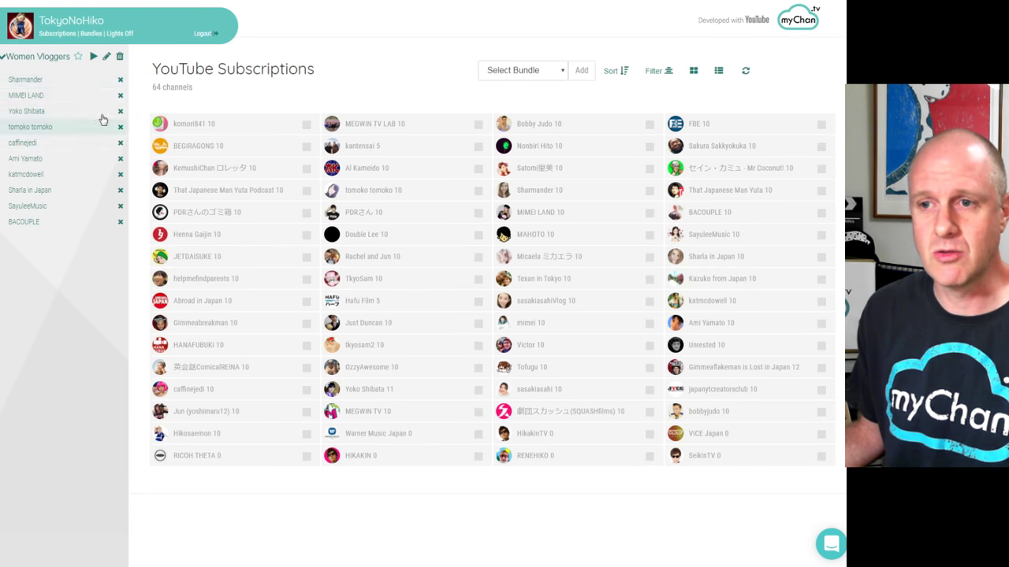
left_click(107, 60)
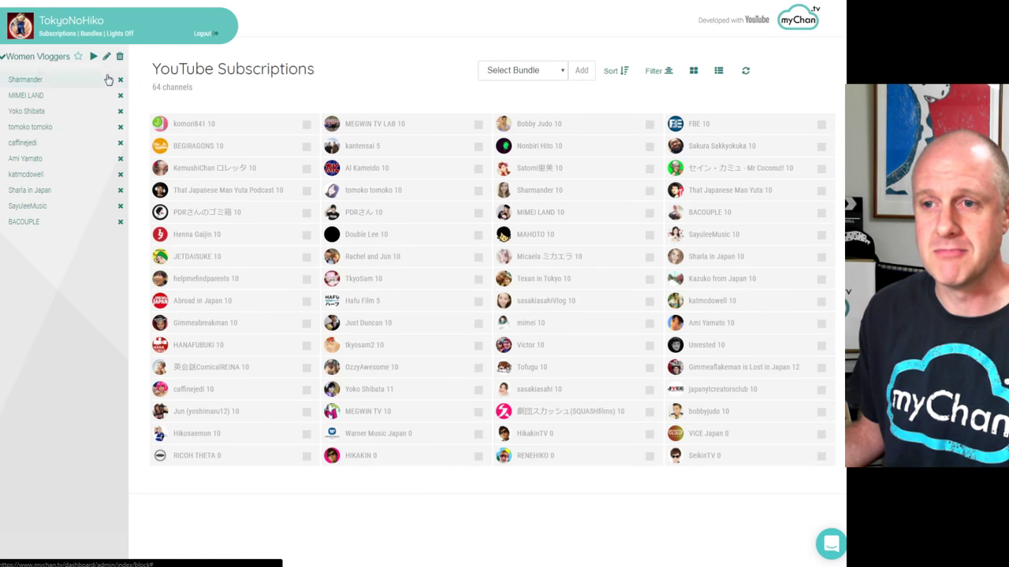
left_click(277, 120)
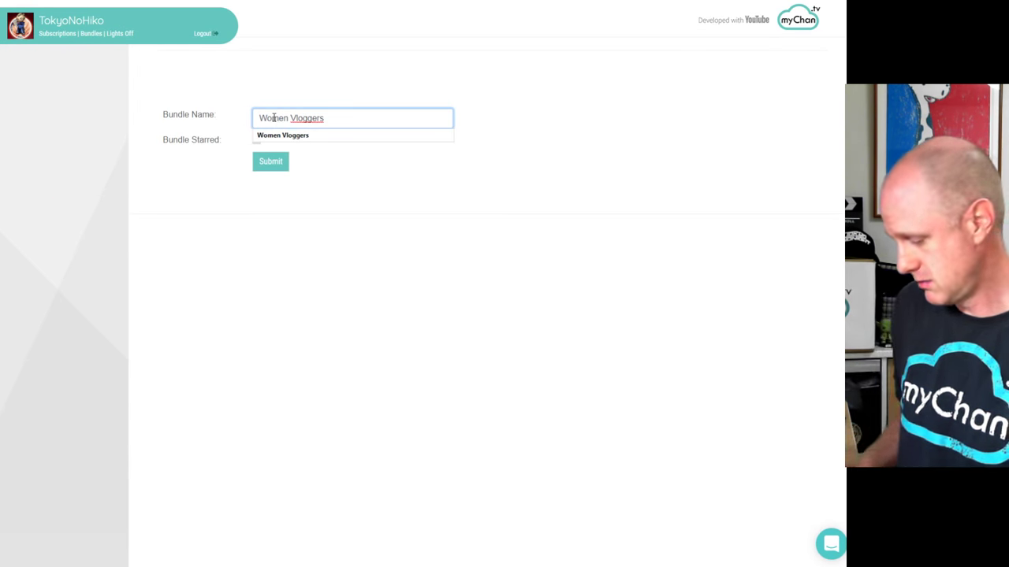
key("BackSpace")
key("BackSpace")
key("BackSpace")
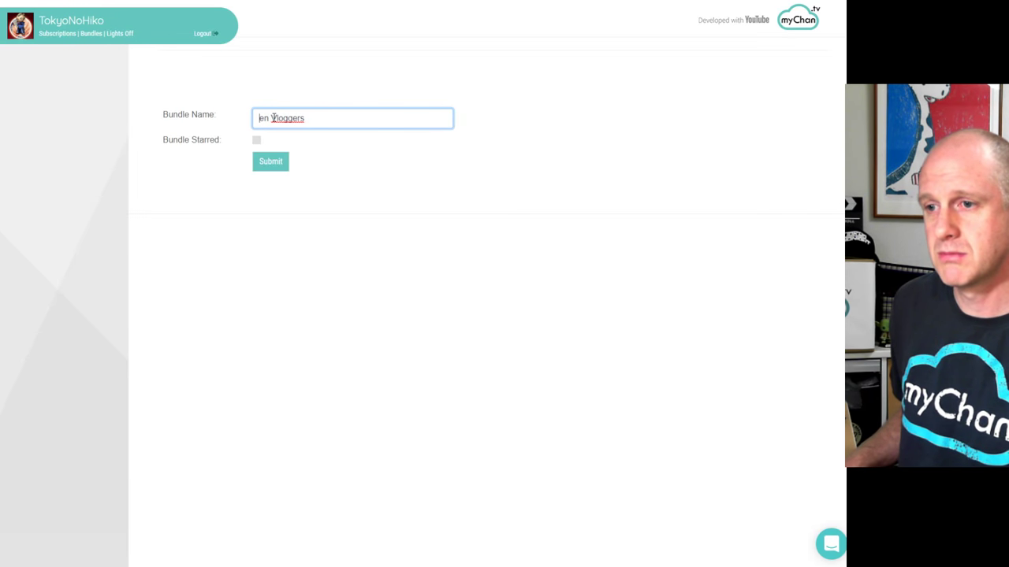
key("Delete")
key("Delete")
key("Delete")
type("Lady")
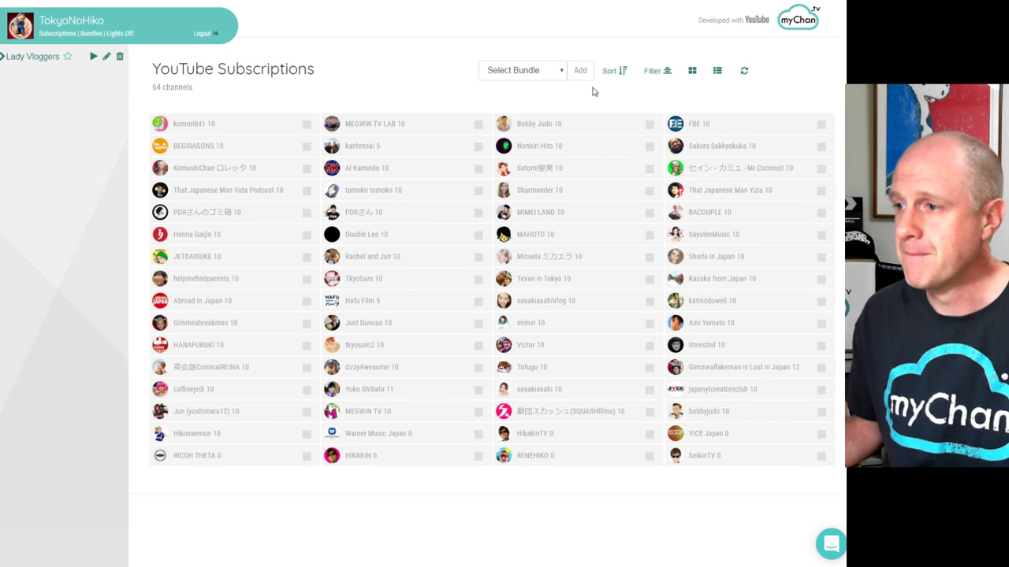
Show the subscriptions as a list with channel descriptions and return to the grid view.
left_click(717, 71)
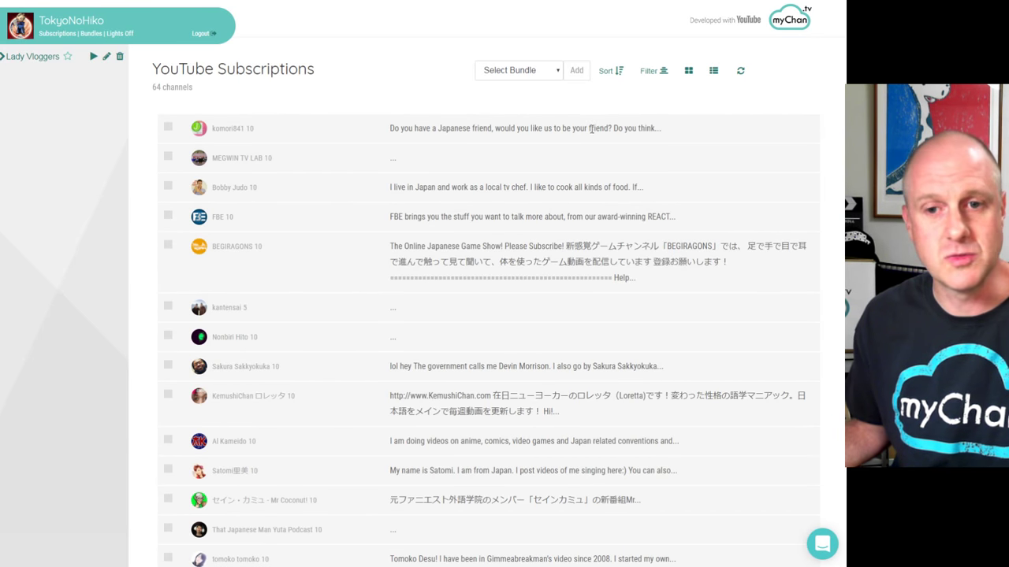
left_click(687, 73)
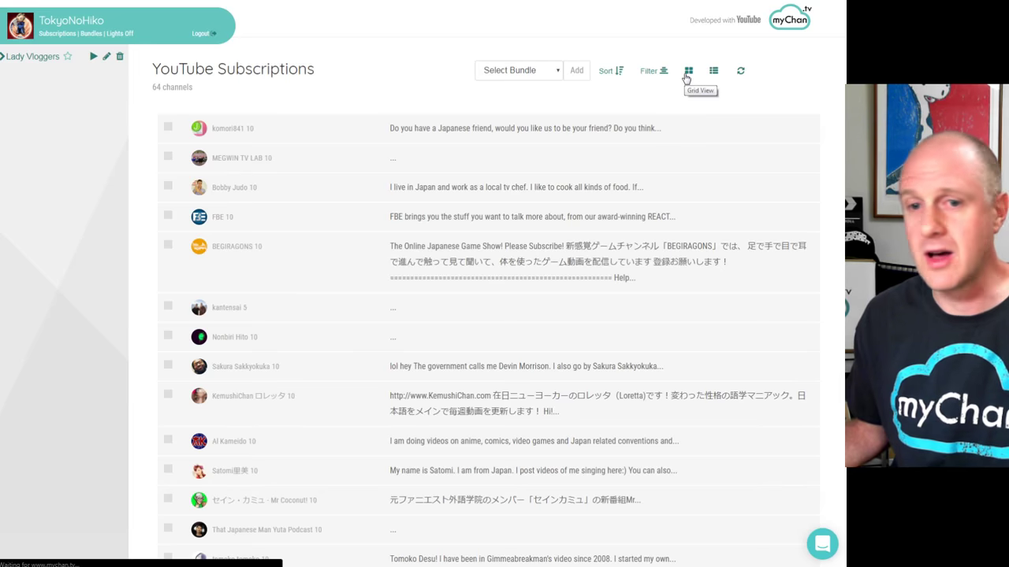
Filter the YouTube subscriptions by the keyword "japan".
left_click(666, 76)
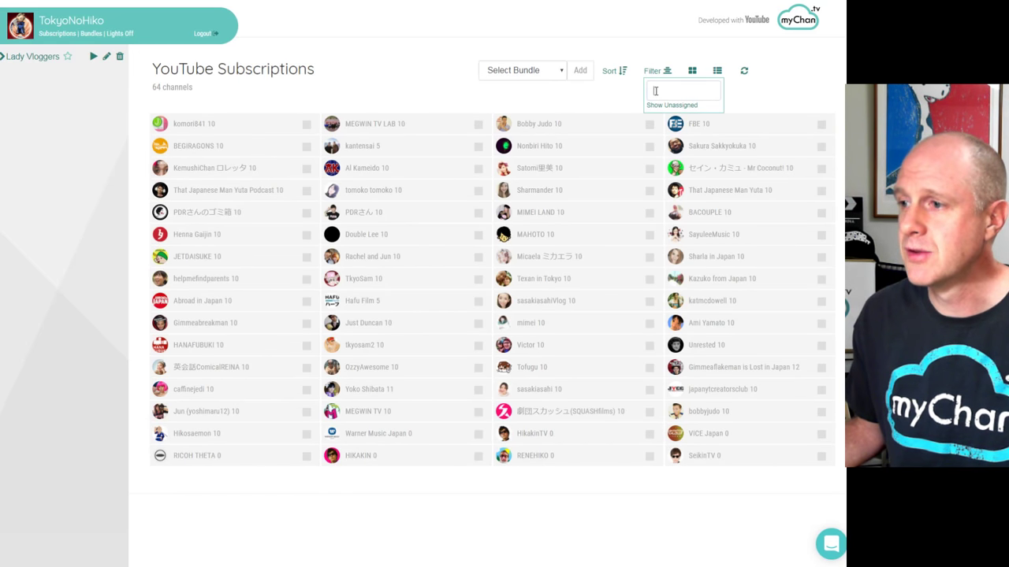
mouse_move(657, 90)
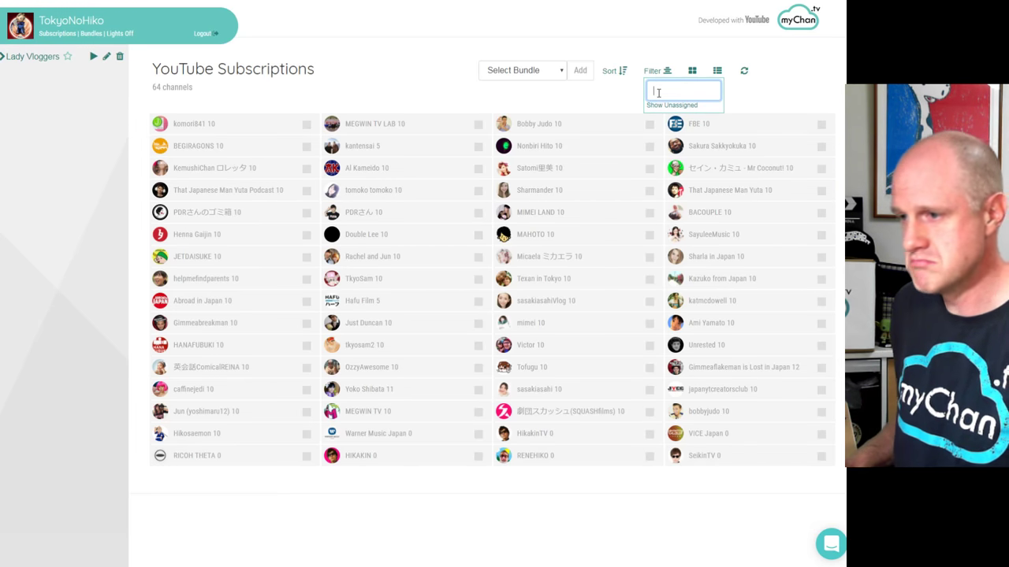
type("japan")
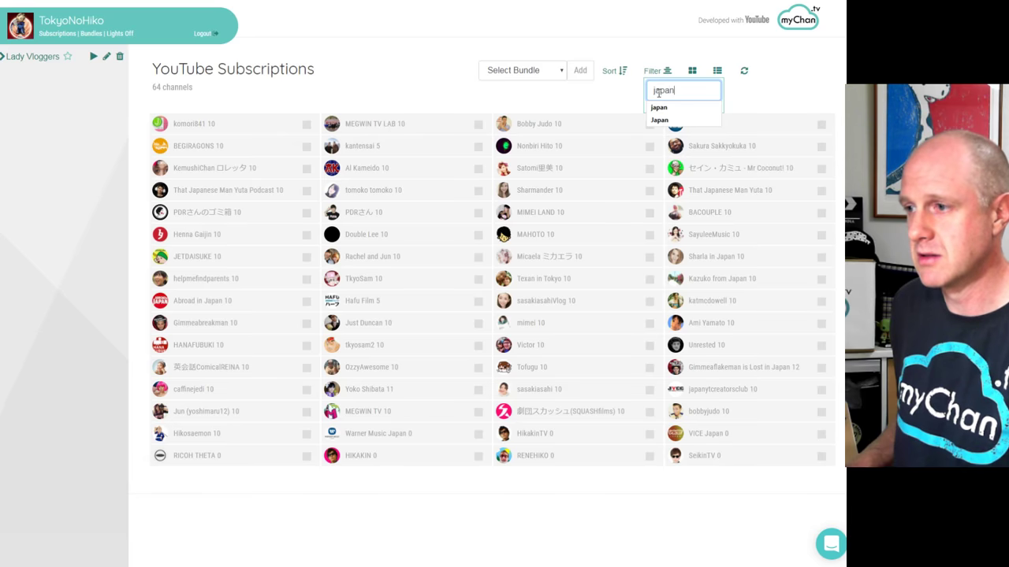
key("Return")
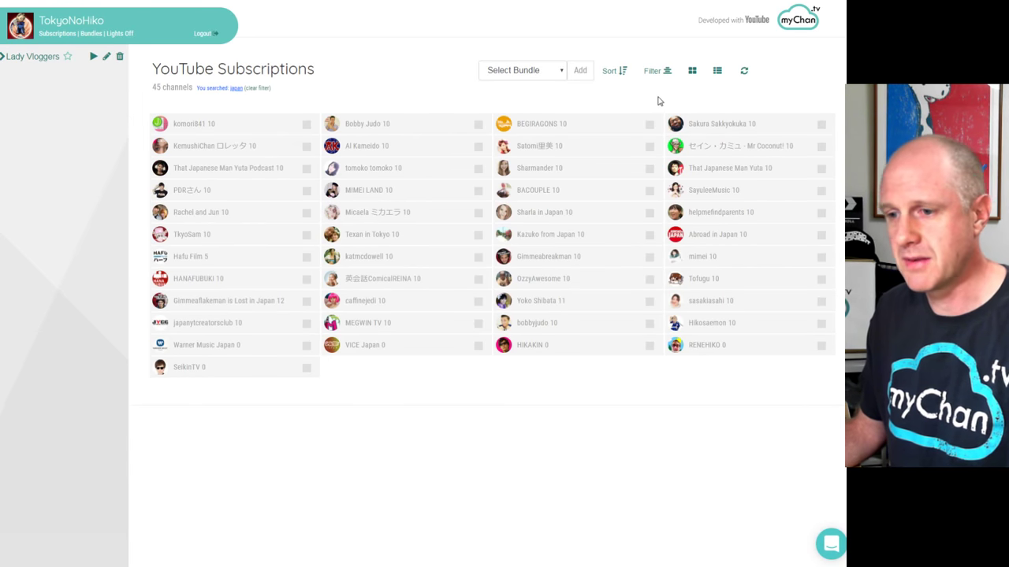
Replace the subscription filter with the keyword "news".
left_click(659, 69)
left_click(666, 89)
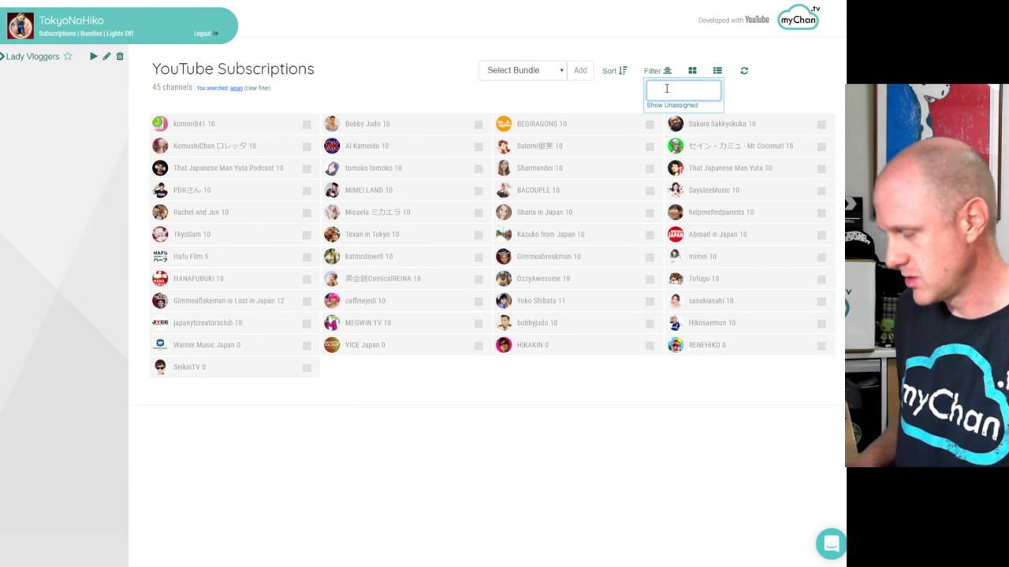
type("news")
key("Return")
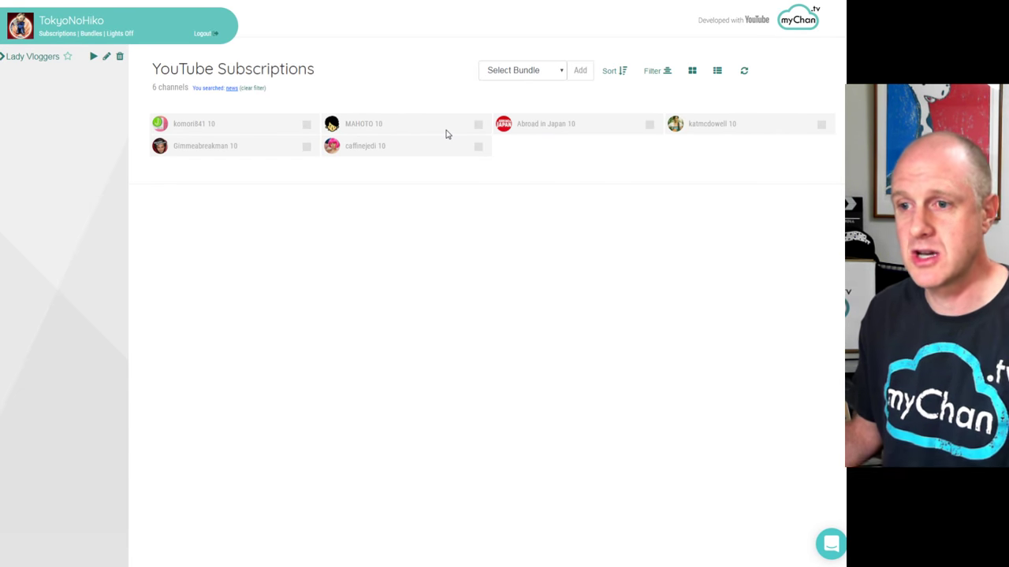
Clear the "news" filter from the YouTube subscriptions and show only the channels not assigned to a bundle.
left_click(609, 76)
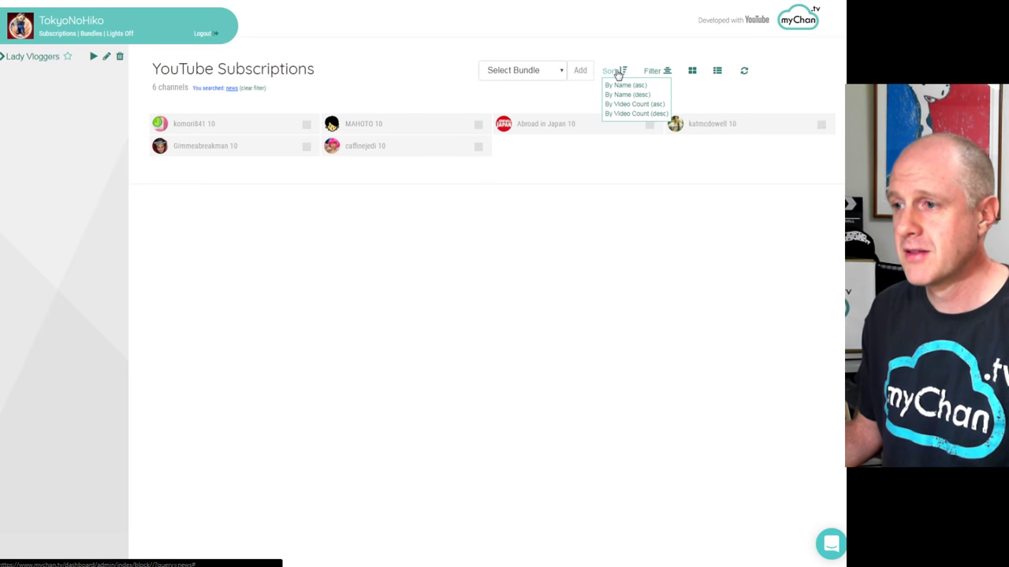
left_click(260, 93)
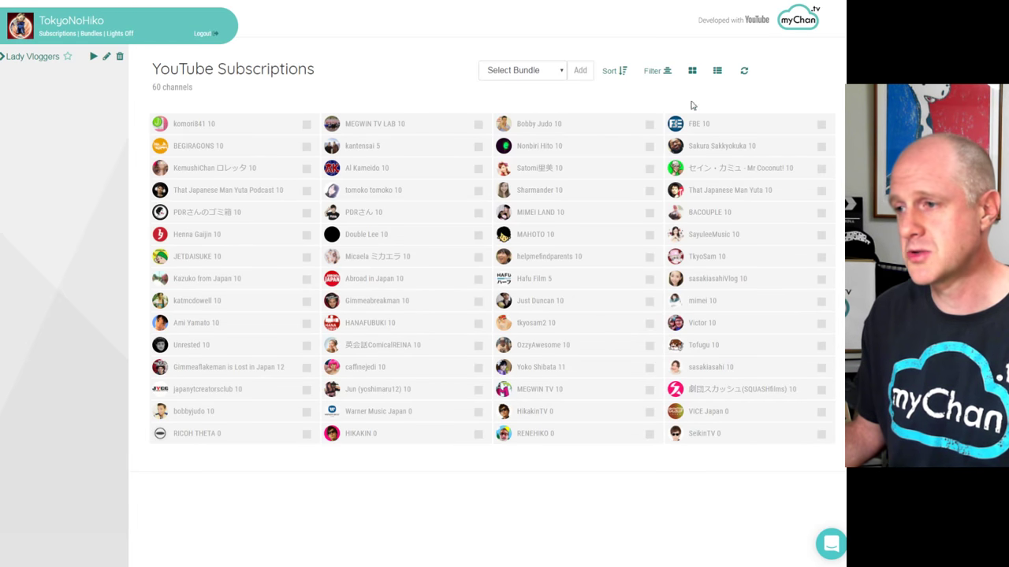
left_click(651, 71)
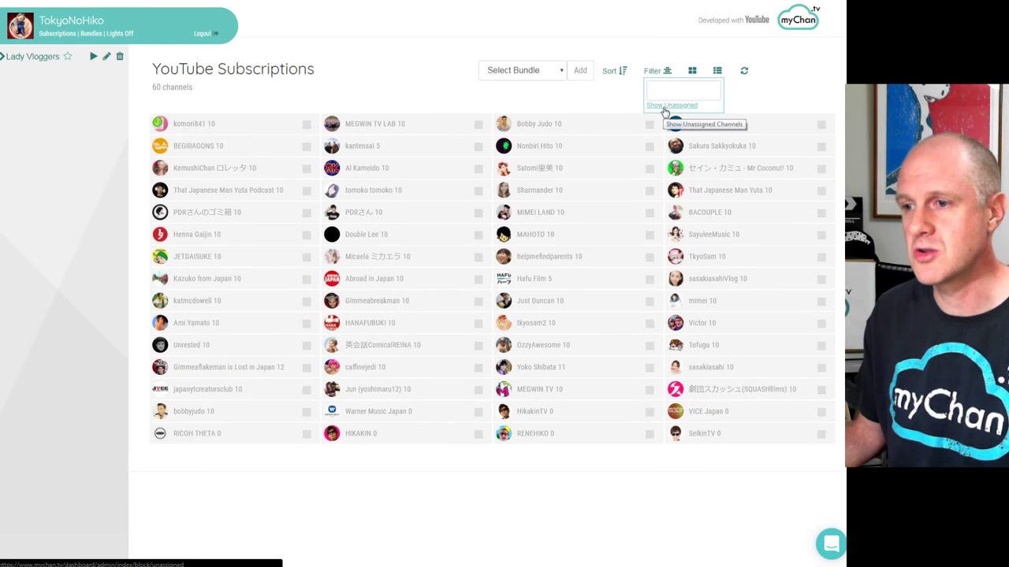
left_click(664, 107)
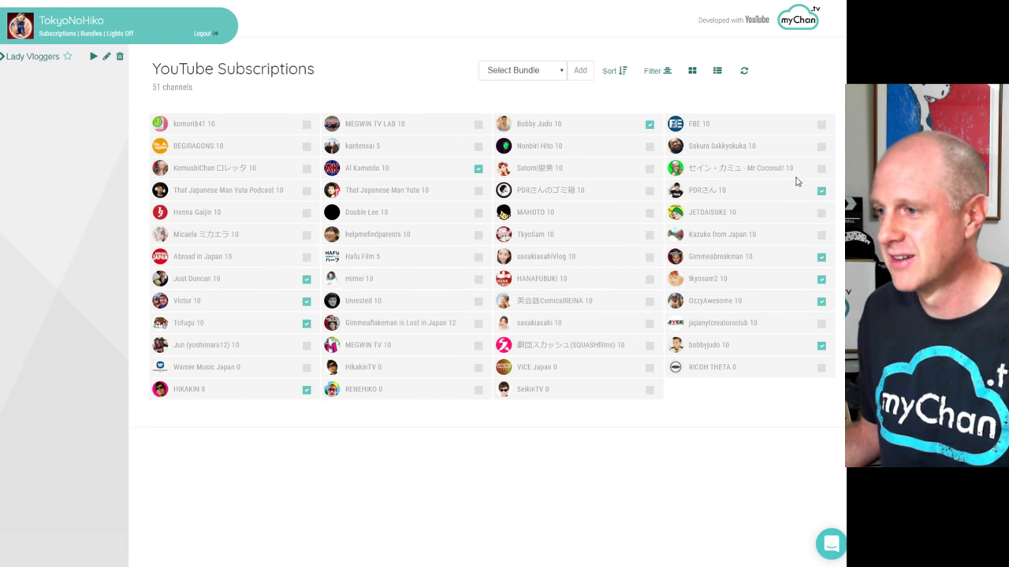
Add the ticked channels to a new bundle named Cool Dudes and filter the subscriptions to the remaining unassigned channels.
triple_click(820, 174)
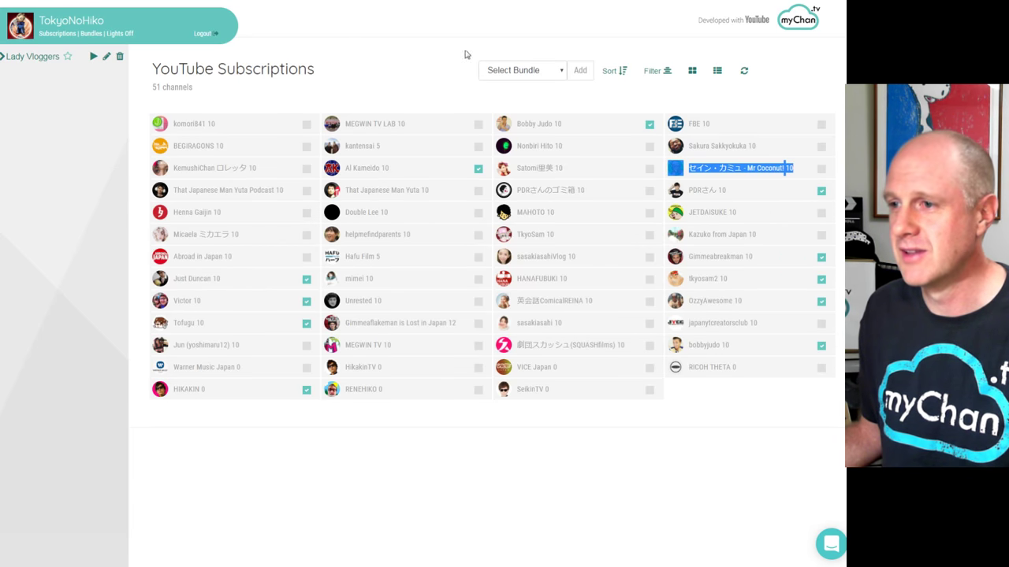
left_click(541, 73)
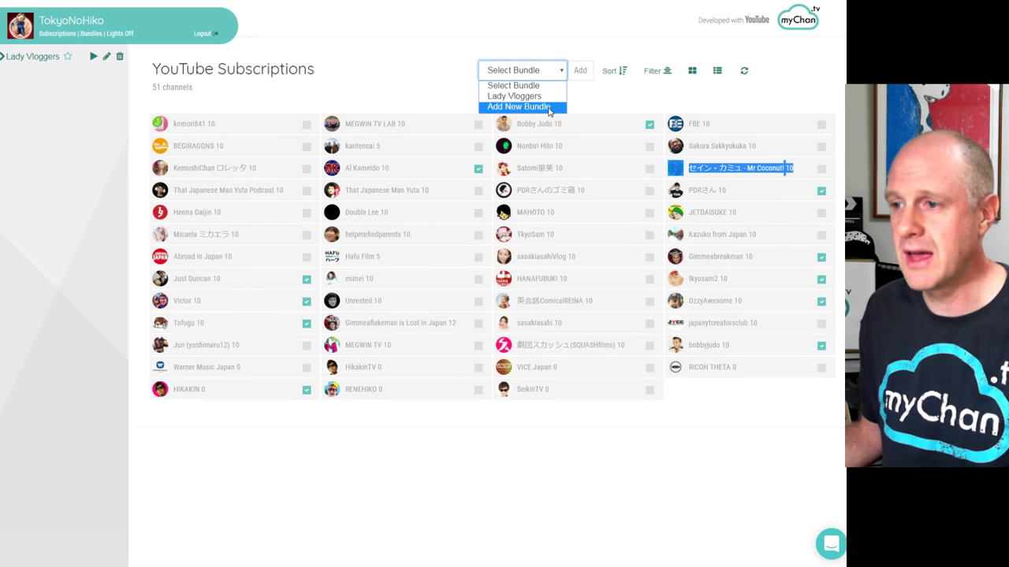
left_click(550, 107)
left_click(317, 122)
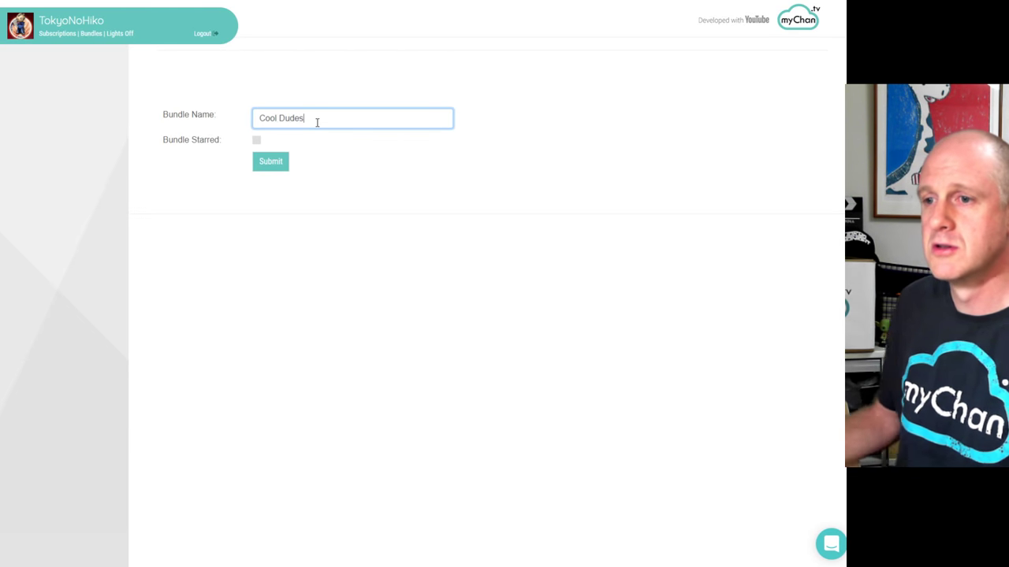
left_click(280, 167)
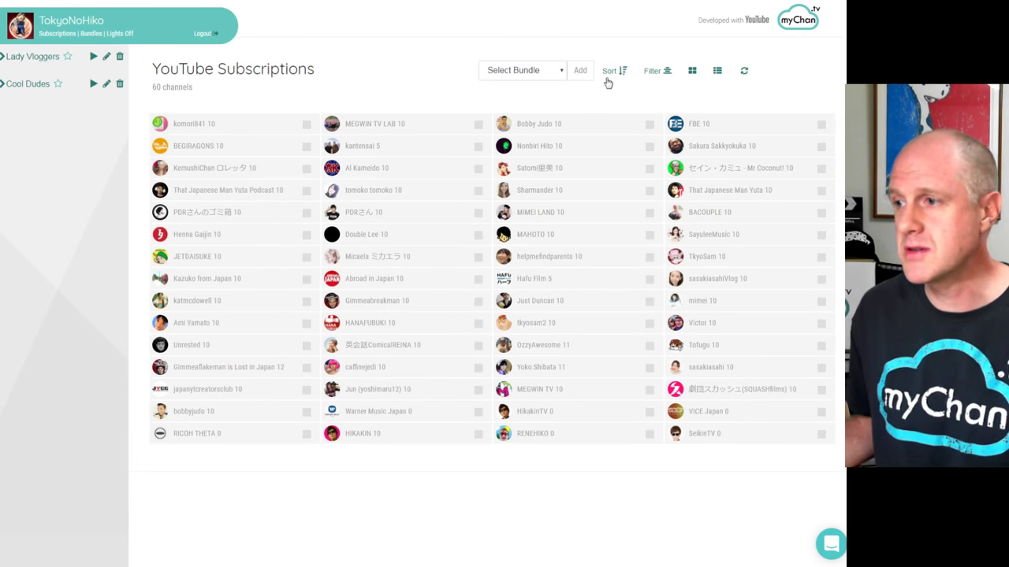
left_click(653, 71)
left_click(654, 105)
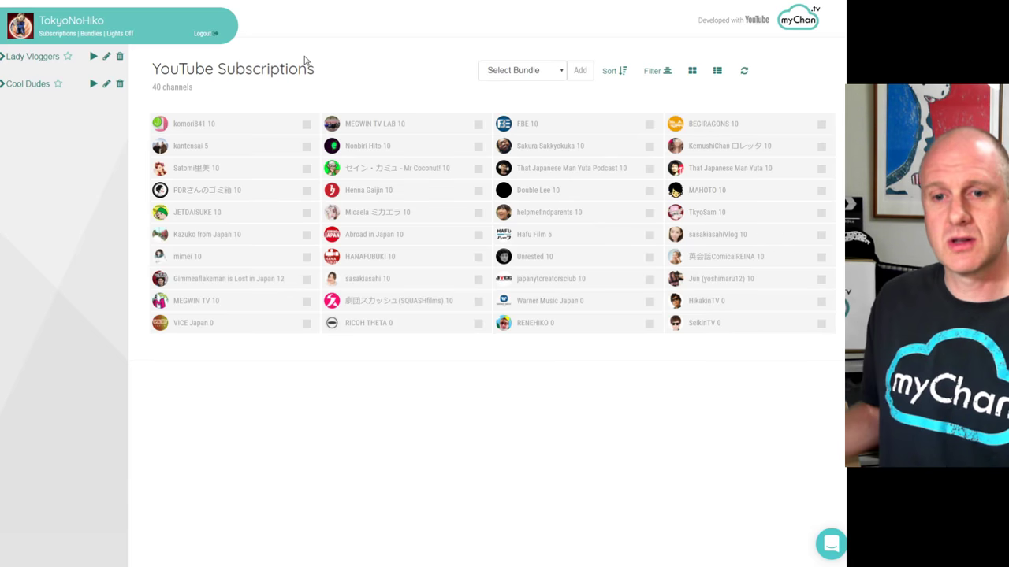
Play the Cool Dudes bundle and reverse the sort order of its playlist.
left_click(93, 84)
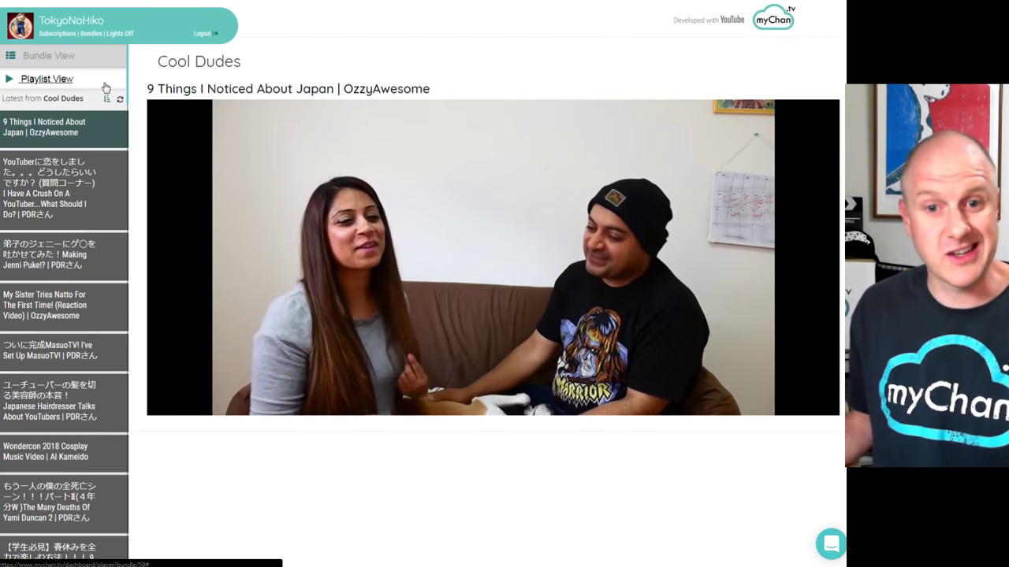
left_click(97, 88)
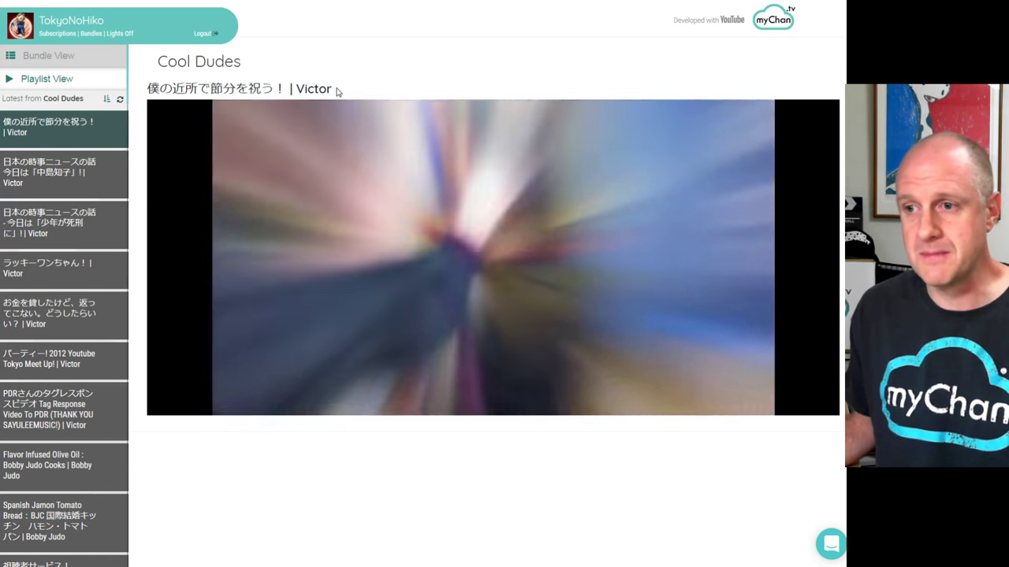
left_click_drag(336, 92, 288, 89)
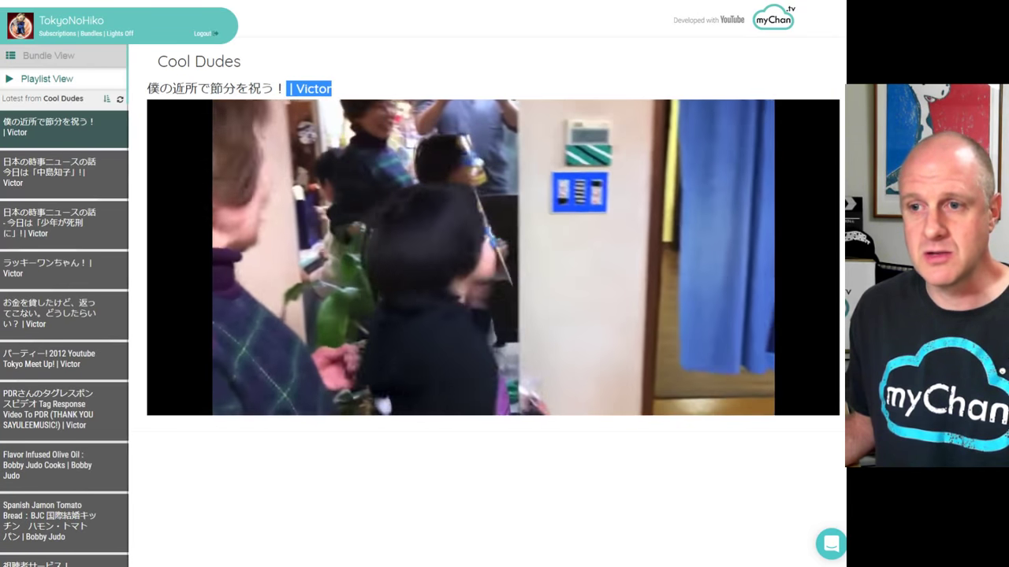
left_click_drag(147, 88, 286, 89)
Play "7 Days Late: Last Week's Japan News - 9/2/15" from the Cool Dudes playlist and look through the playlist's other videos.
scroll(81, 335, "down", 10)
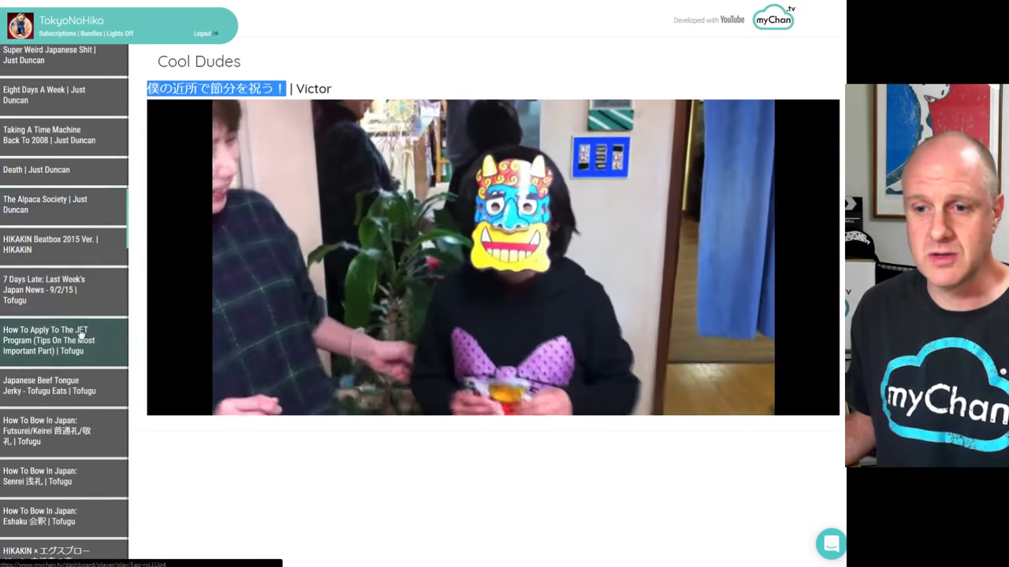
left_click(76, 314)
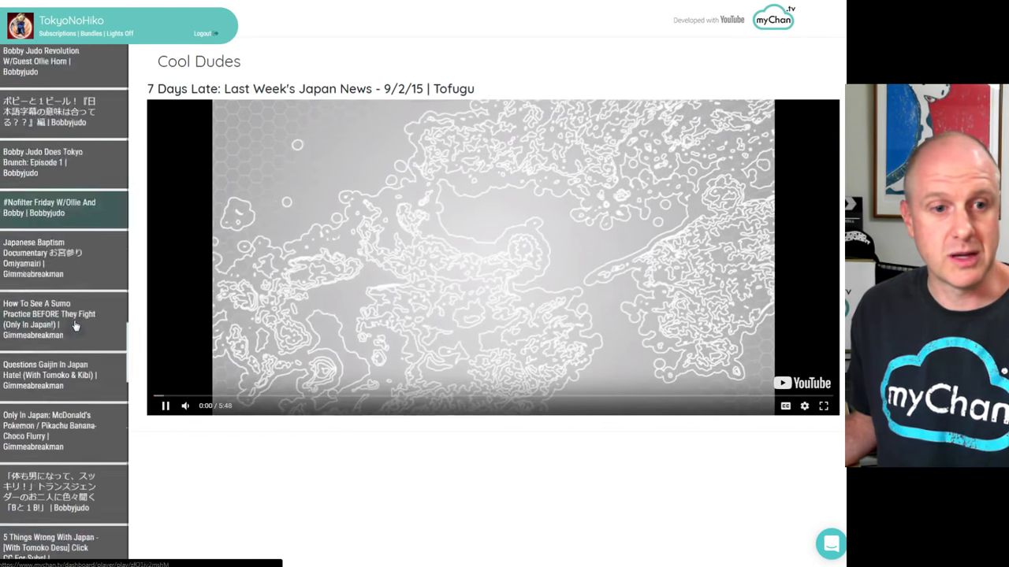
scroll(115, 175, "up", 10)
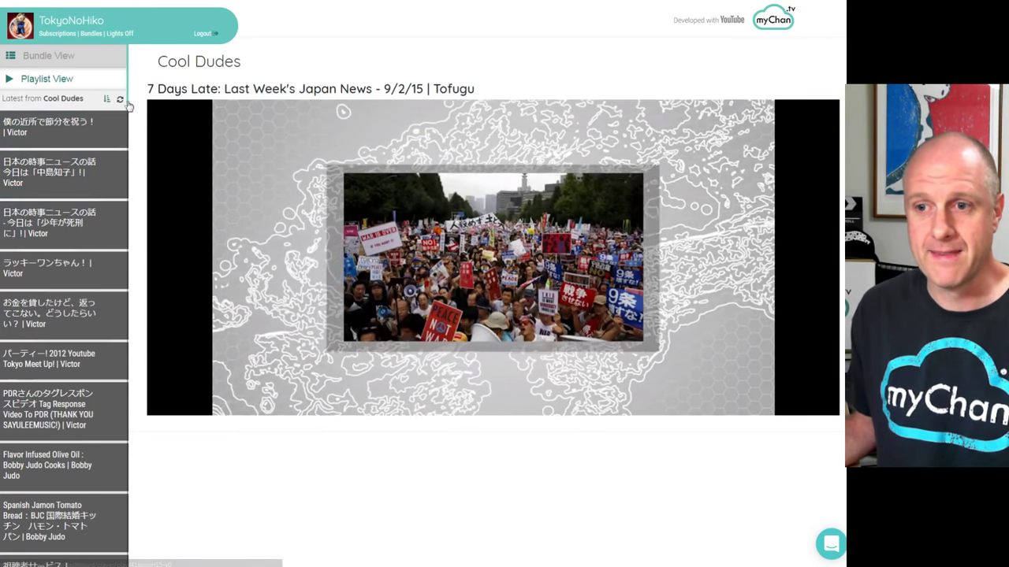
scroll(127, 136, "down", 6)
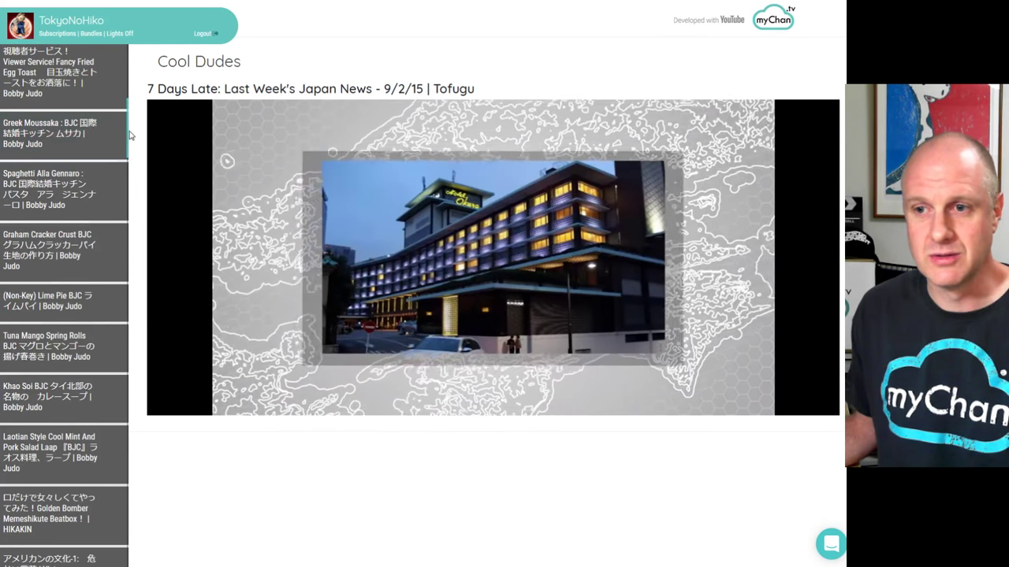
scroll(126, 158, "down", 4)
scroll(126, 192, "down", 3)
scroll(127, 191, "up", 12)
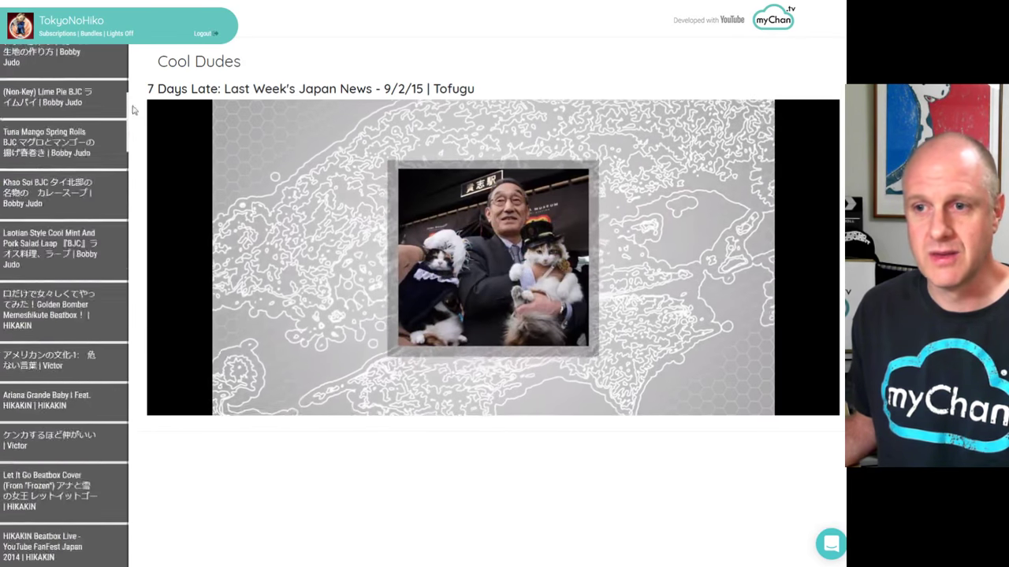
Turn the lights off, open the subscriptions page, and toggle the lights on and off again there.
left_click(122, 34)
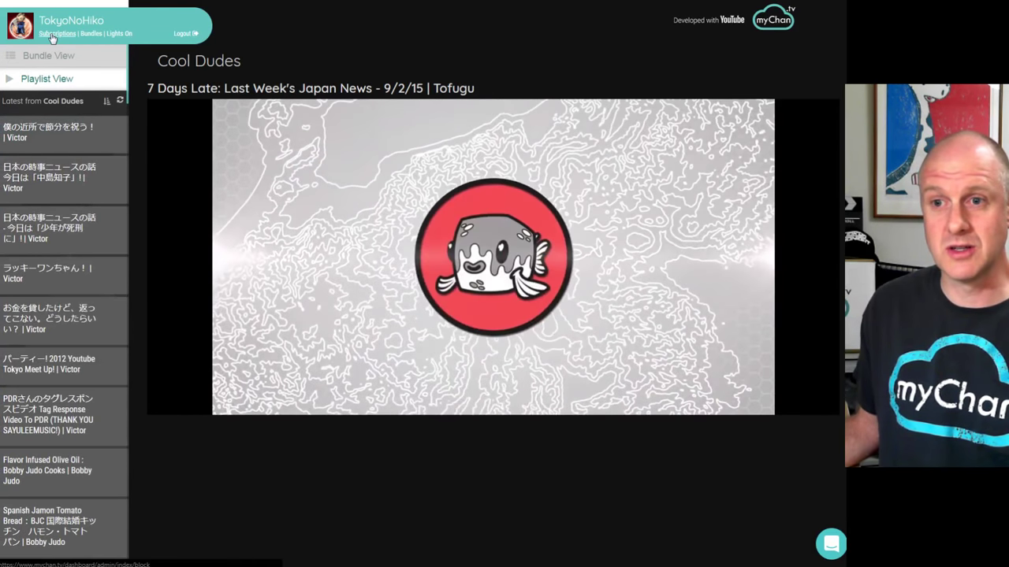
left_click(63, 36)
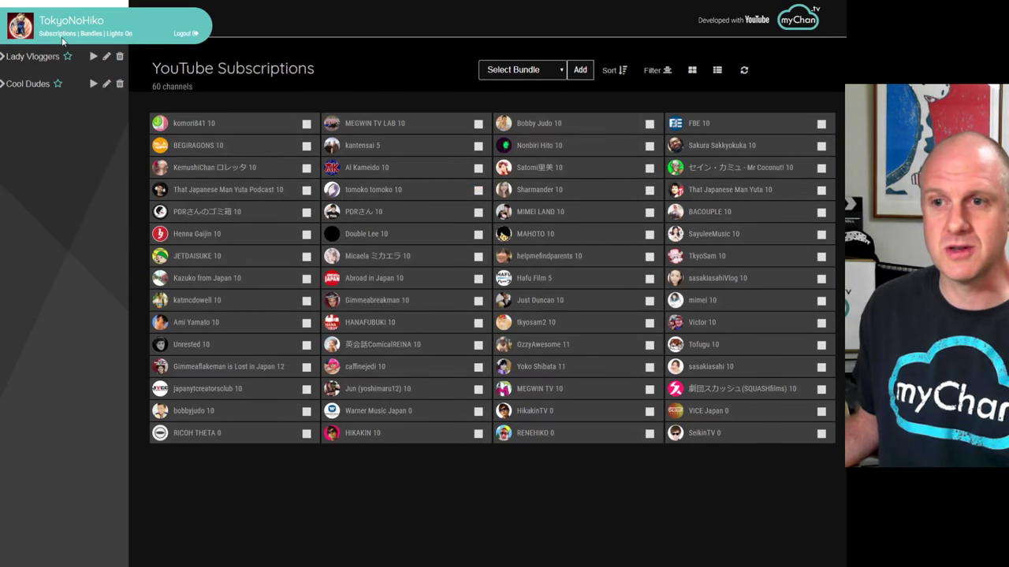
left_click(120, 34)
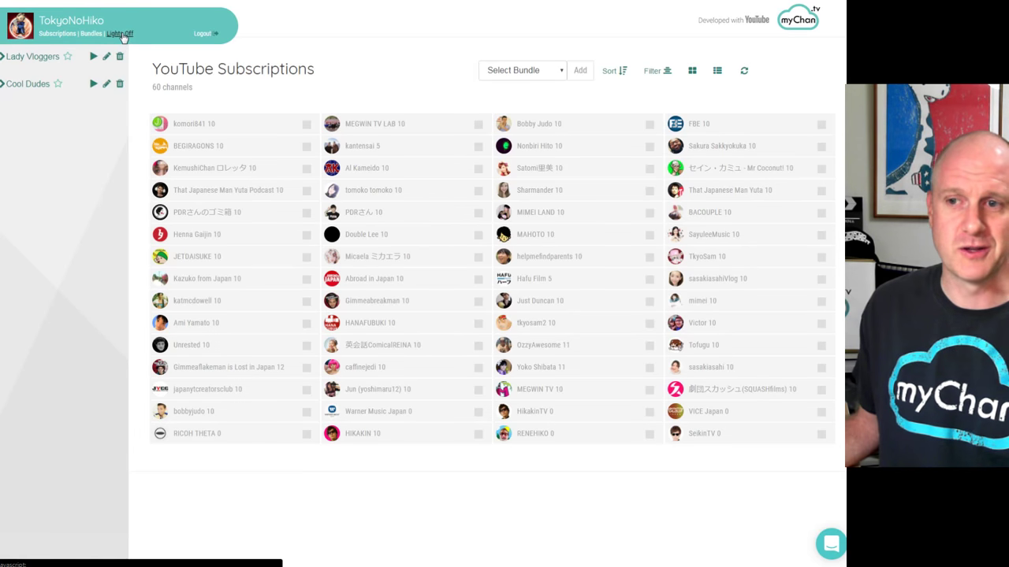
left_click(120, 34)
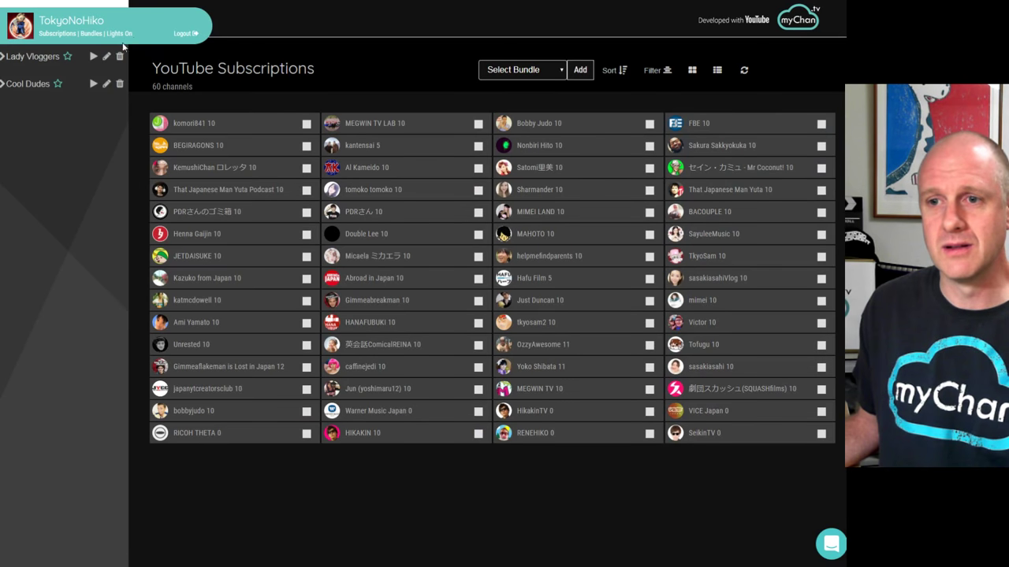
Play the Cool Dudes bundle with the lights off and dismiss the advert over the video.
left_click(93, 84)
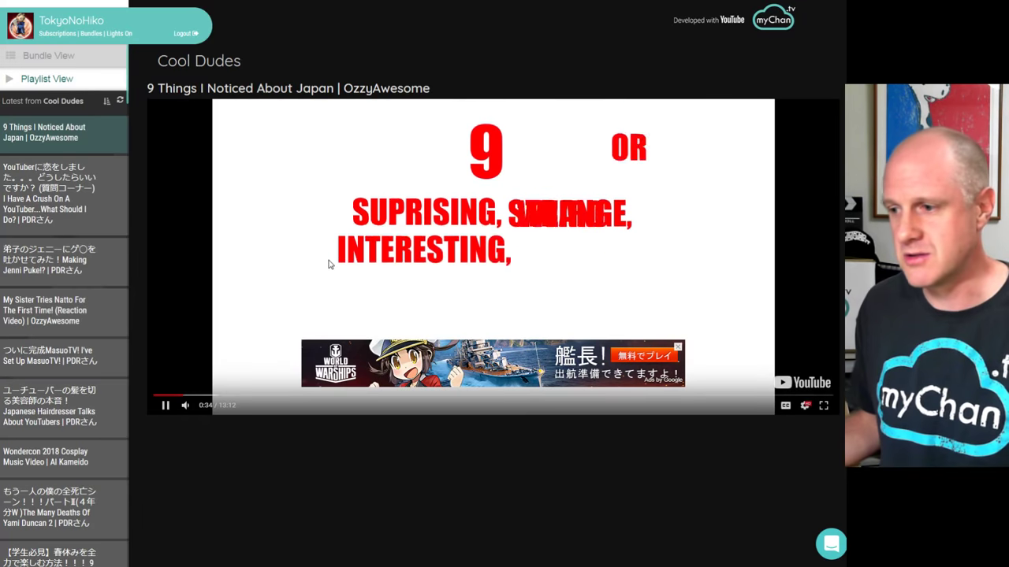
left_click(678, 348)
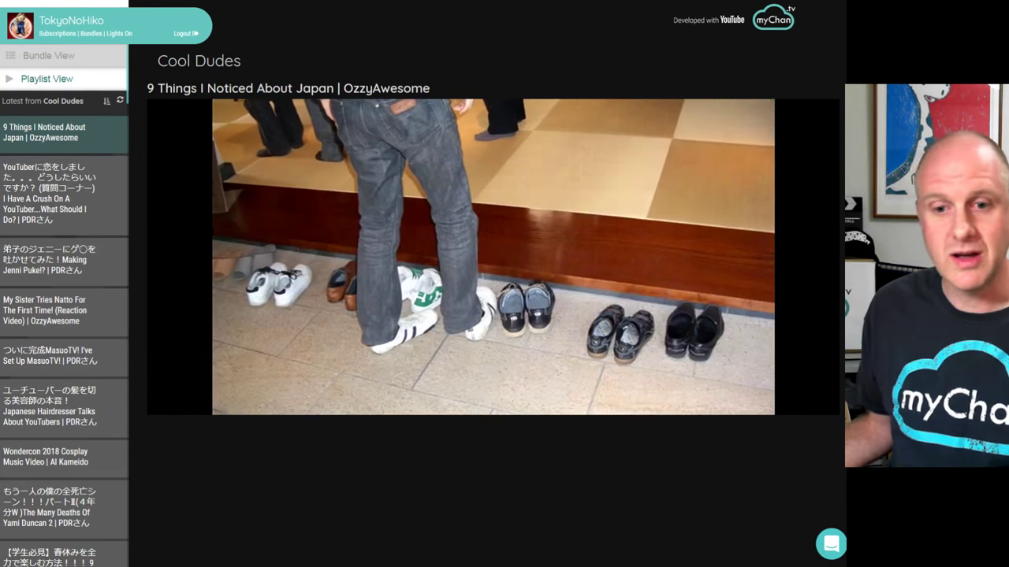
Examine the support conversations with MyChan.tv and close the chat.
left_click(831, 543)
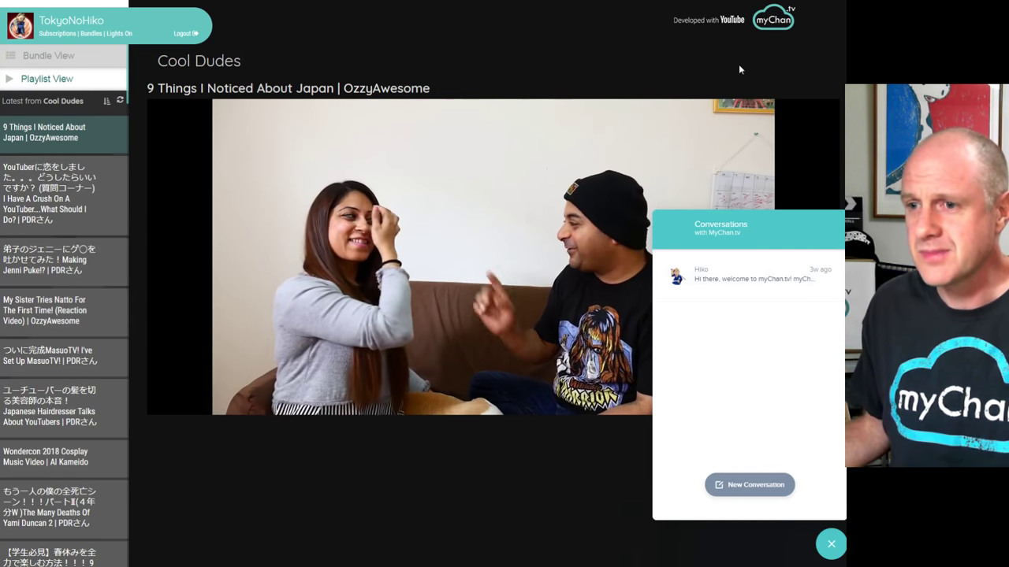
left_click(834, 557)
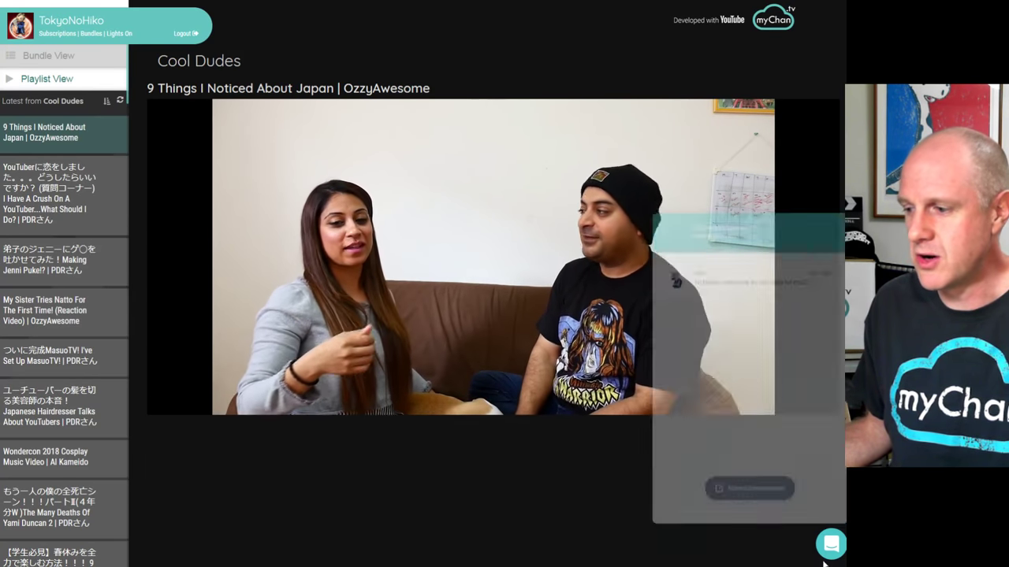